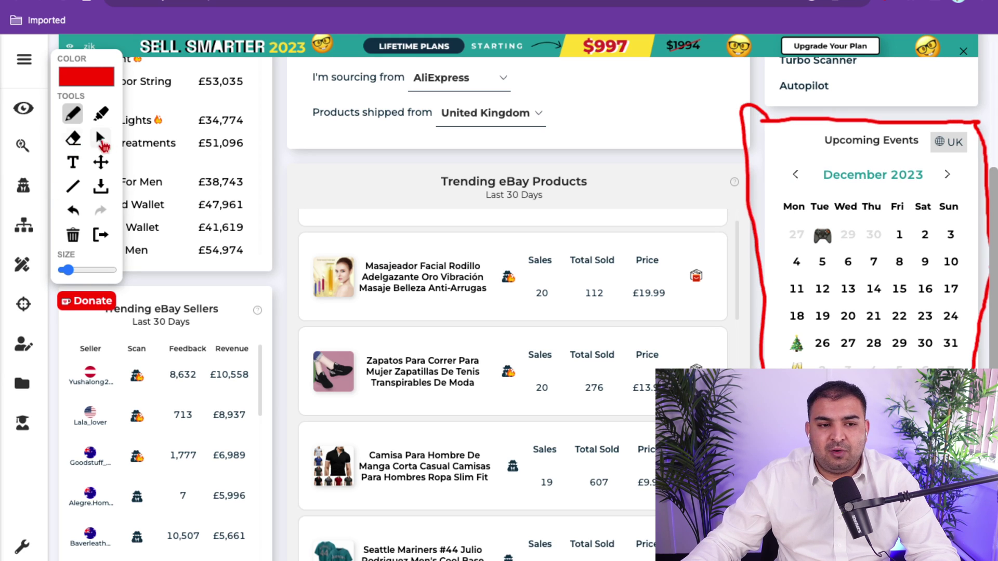
Step: Leave drawing mode and step the Upcoming Events calendar back to November 2023, checking Black Friday and Halloween
click(101, 138)
mouse_move(828, 245)
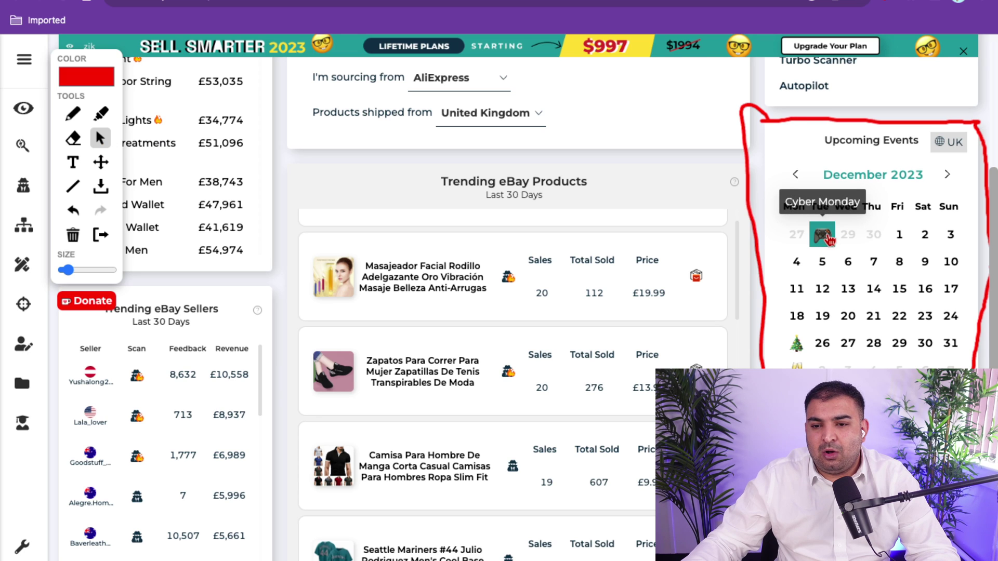
click(795, 174)
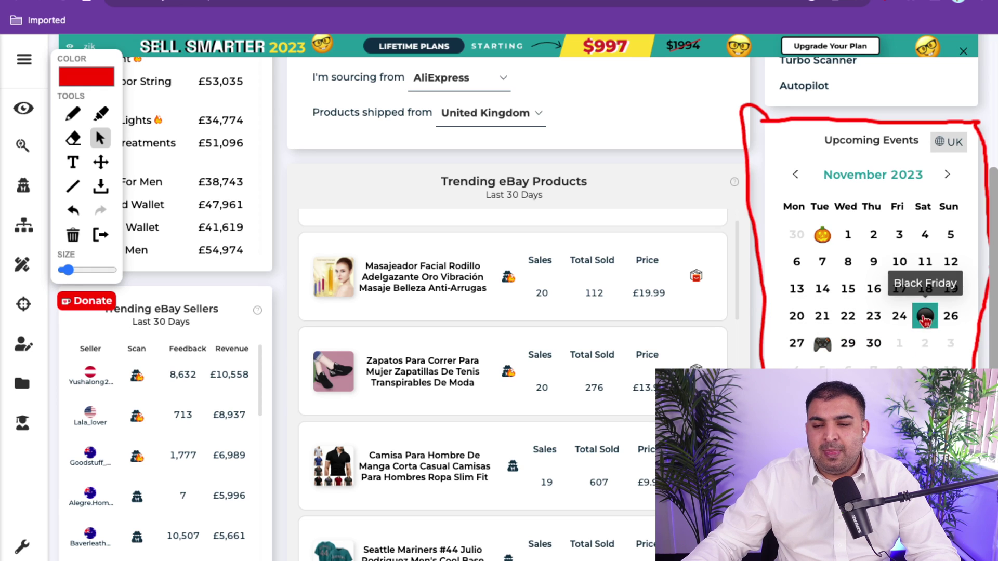
mouse_move(827, 240)
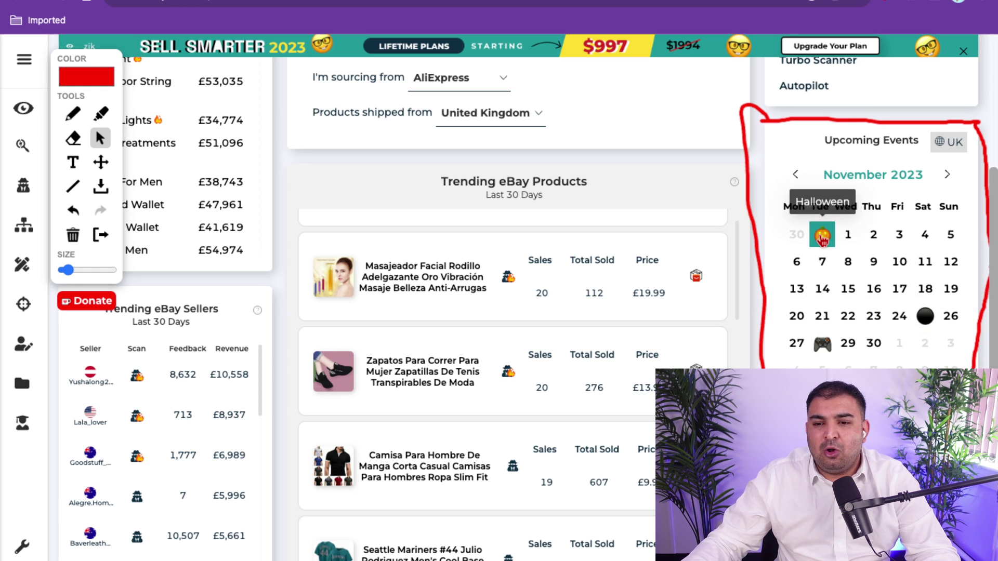
scroll(856, 275, down, 1)
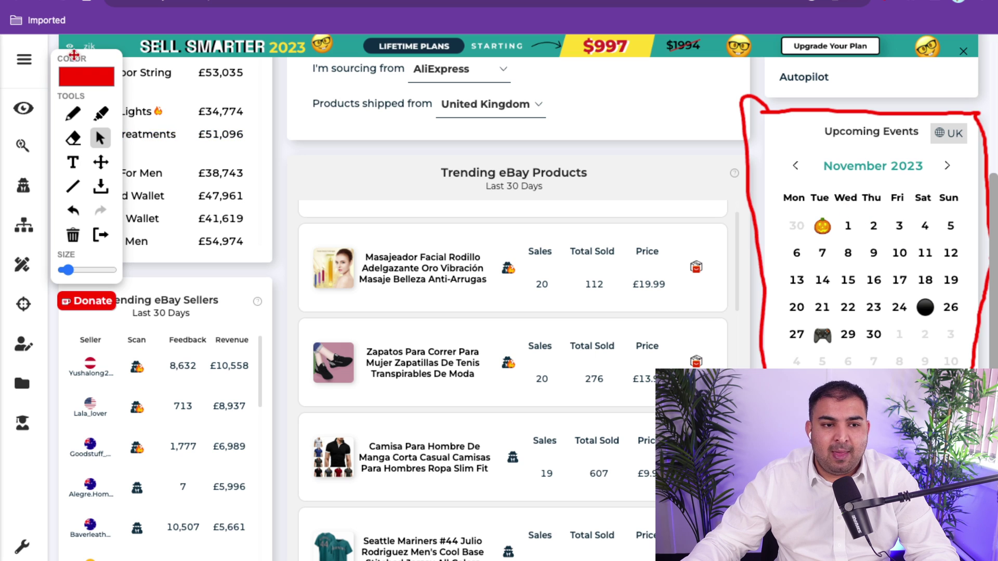
Step: Mark up Trending eBay Niches in red: Waterproof Outdoor, £53,035, Mens Slim Wallet and Wallet For Men
scroll(298, 196, up, 4)
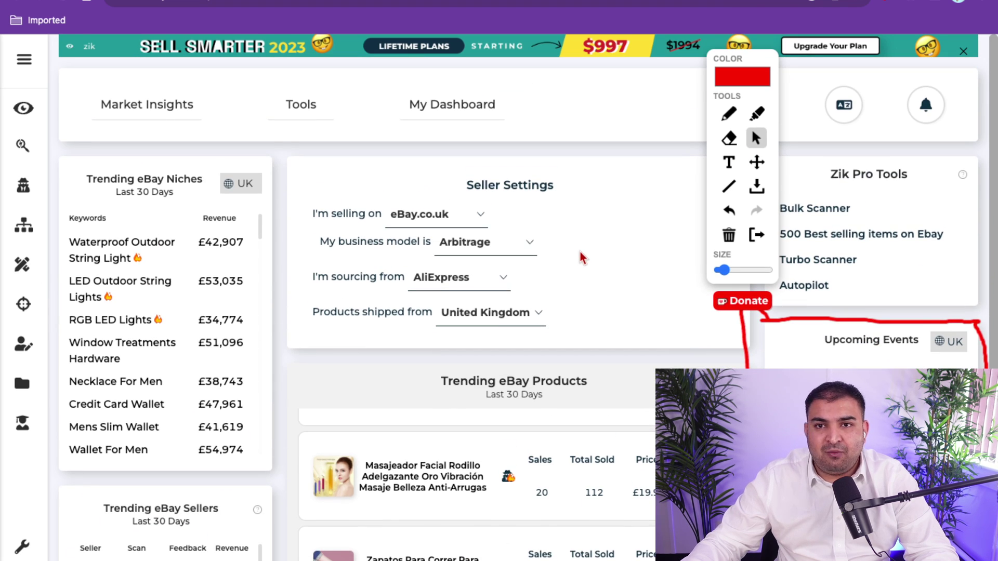
click(729, 115)
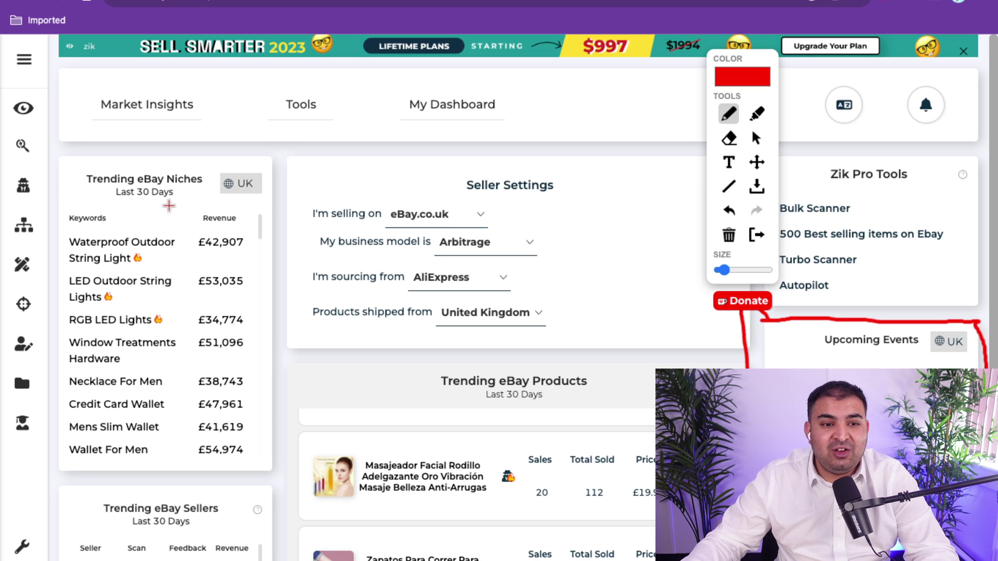
mouse_move(61, 164)
mouse_down()
mouse_move(268, 167)
mouse_move(277, 205)
mouse_move(269, 458)
mouse_move(145, 474)
mouse_move(48, 451)
mouse_move(59, 164)
mouse_up()
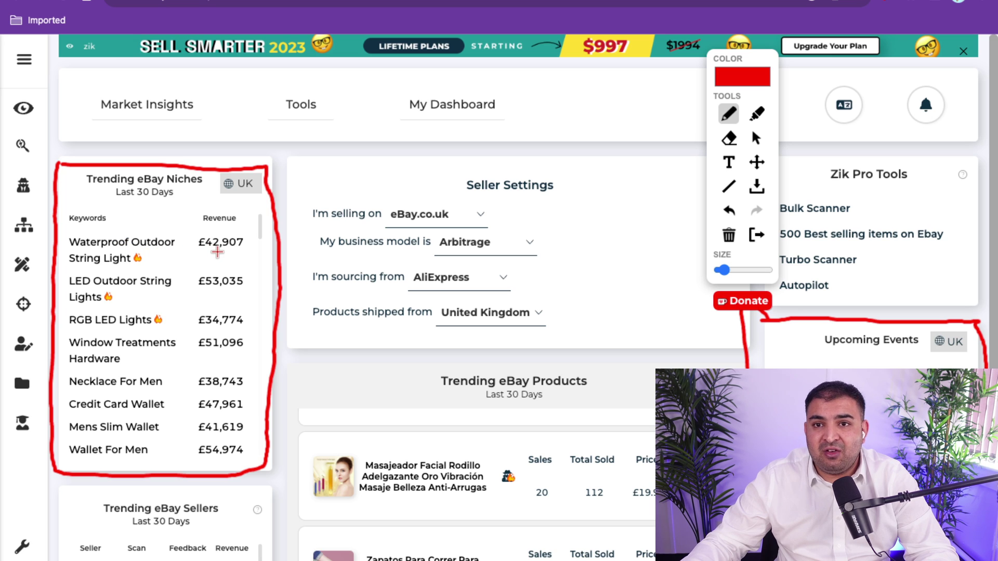
drag(70, 248, 199, 249)
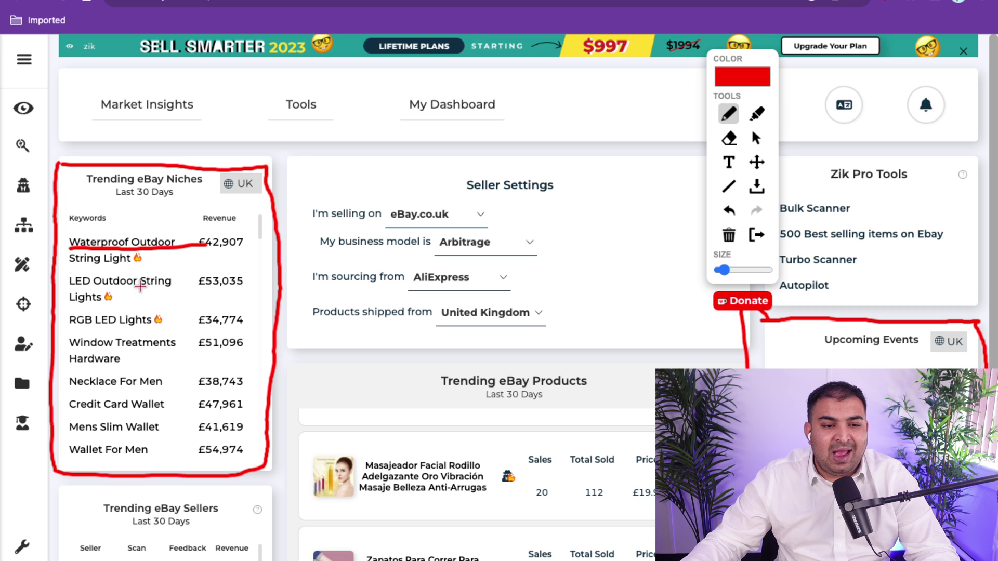
drag(202, 293, 249, 289)
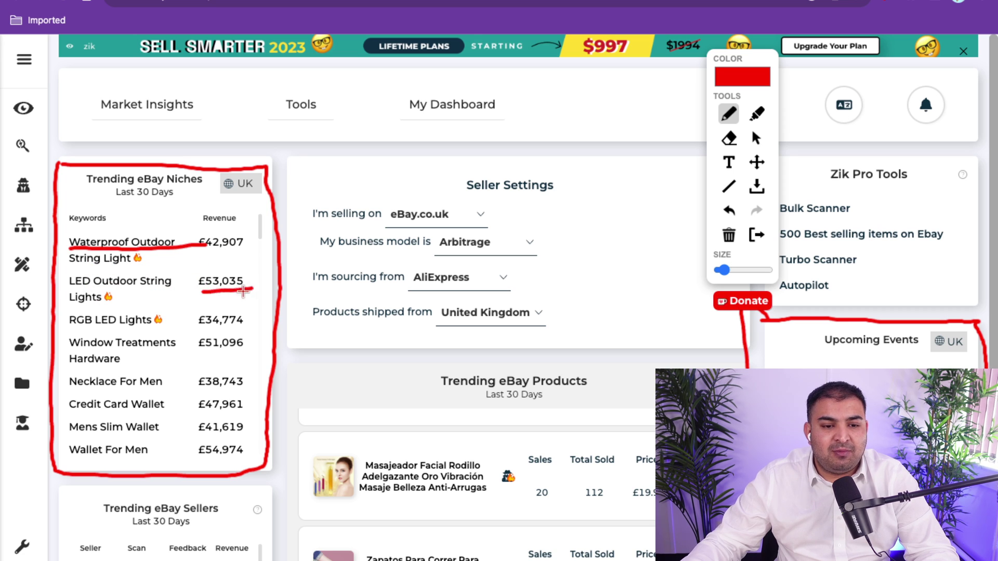
mouse_move(166, 445)
mouse_down()
mouse_move(131, 463)
mouse_move(106, 414)
mouse_up()
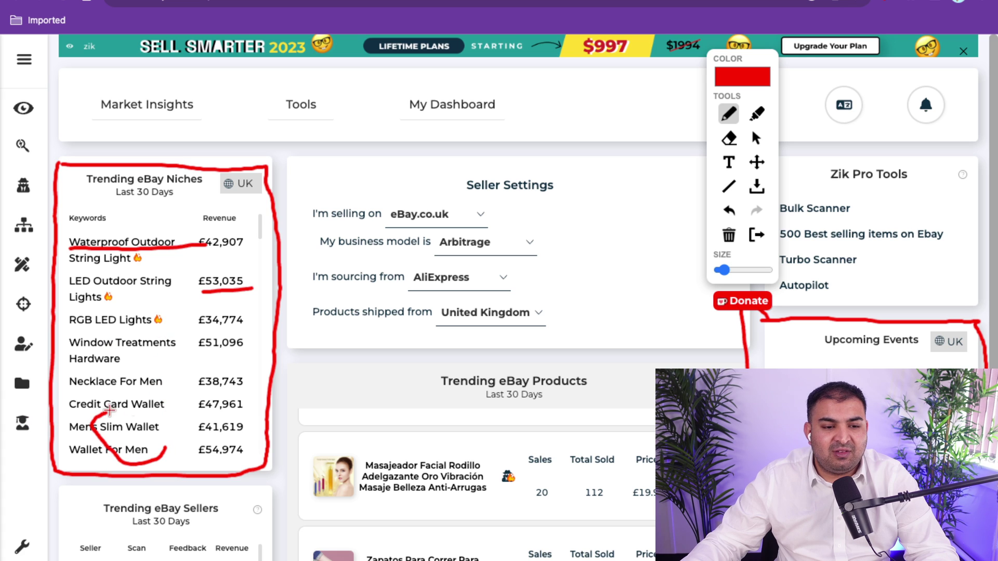
click(755, 139)
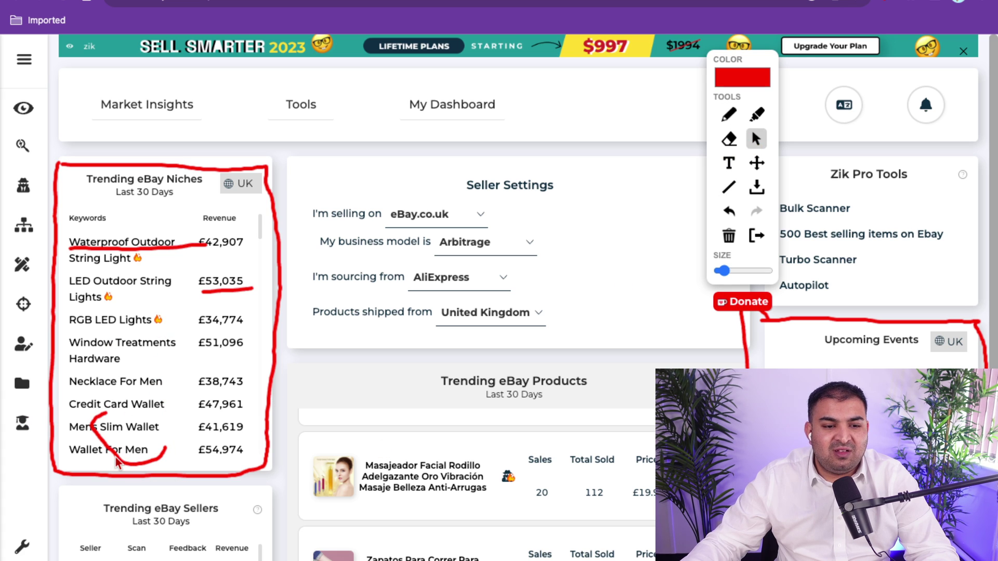
Step: Open the Wallet For Men niche, then erase all red annotations from the page
click(91, 451)
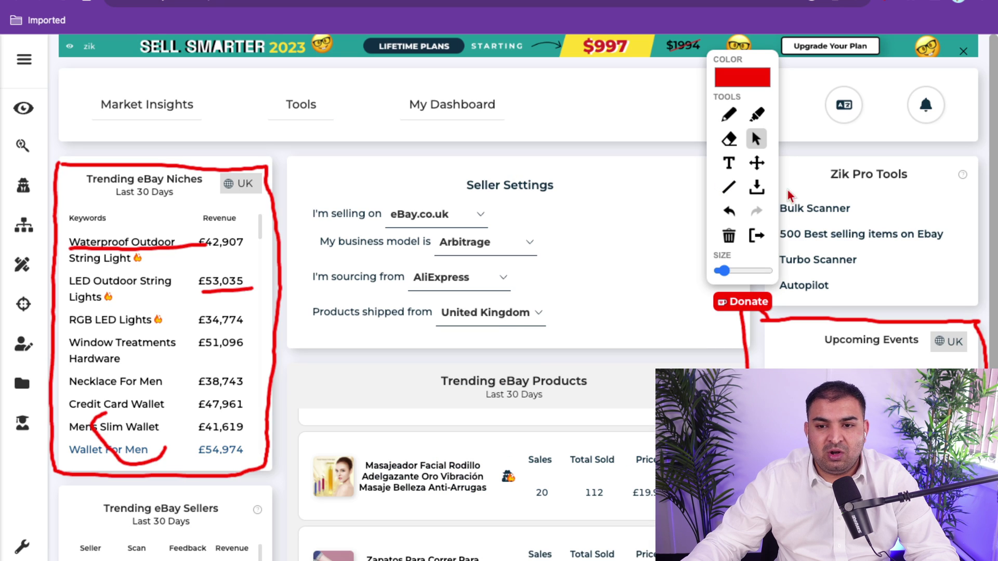
click(729, 236)
drag(743, 61, 939, 68)
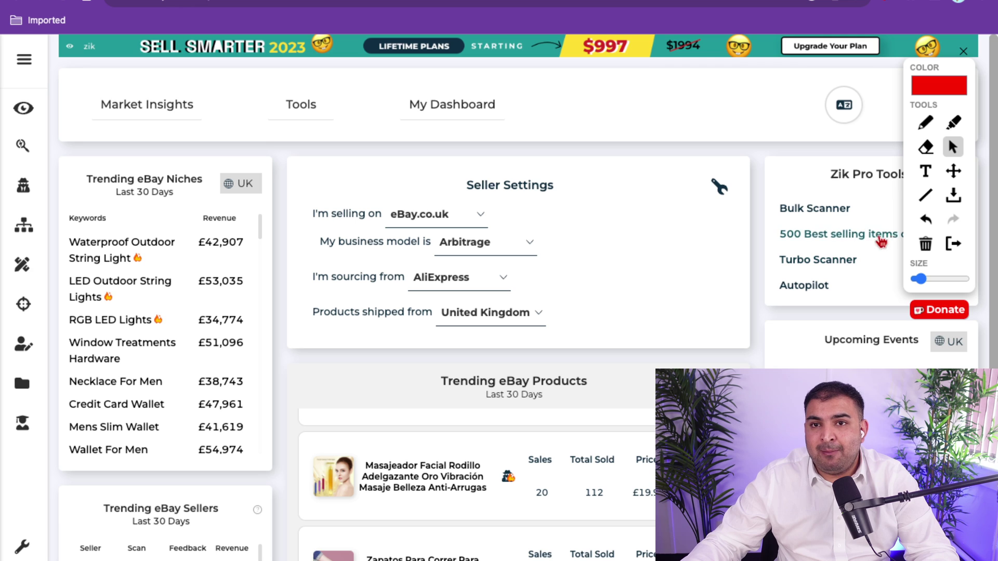
Step: Draw a red freehand outline around the Seller Settings card
click(925, 125)
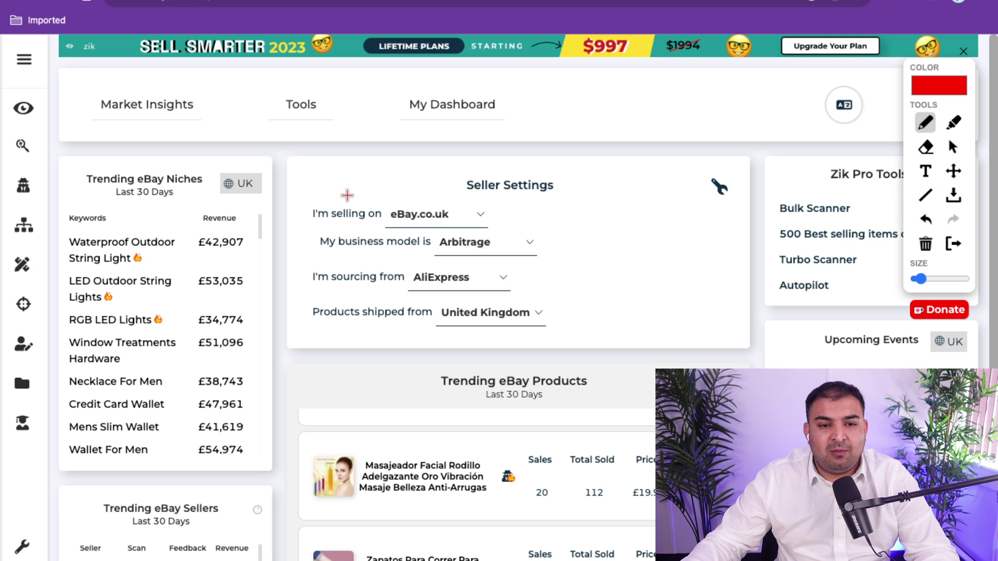
mouse_move(282, 153)
mouse_down()
mouse_move(686, 148)
mouse_move(749, 166)
mouse_move(775, 366)
mouse_move(303, 358)
mouse_move(284, 144)
mouse_up()
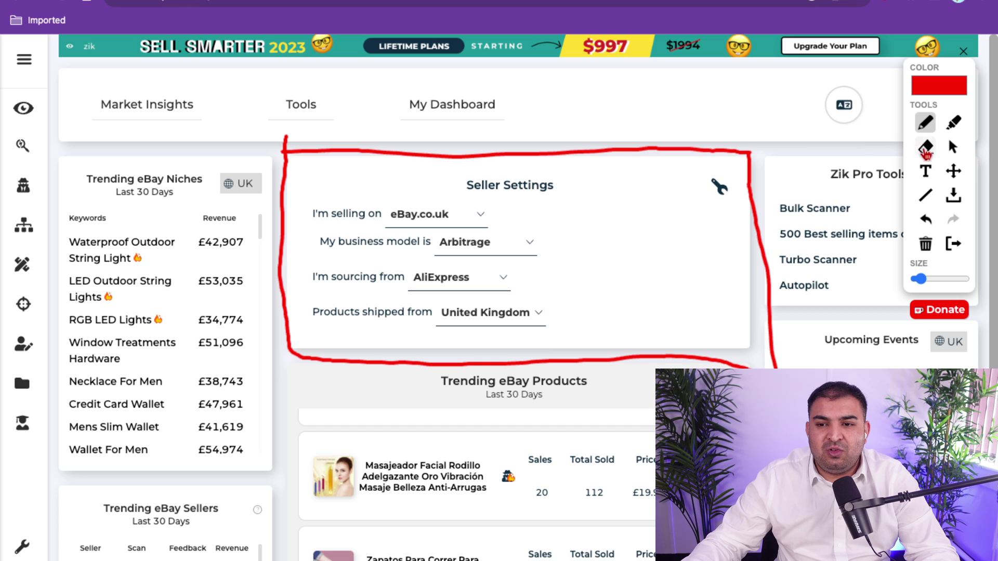
click(953, 147)
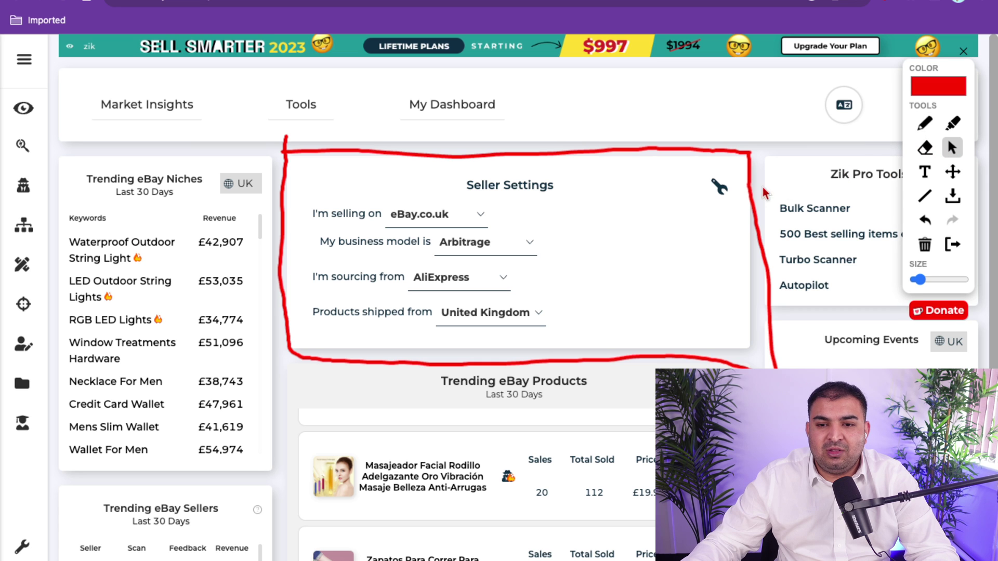
Step: Keep eBay.co.uk as the selling marketplace and choose Dropshipping as the business model
click(720, 192)
click(720, 191)
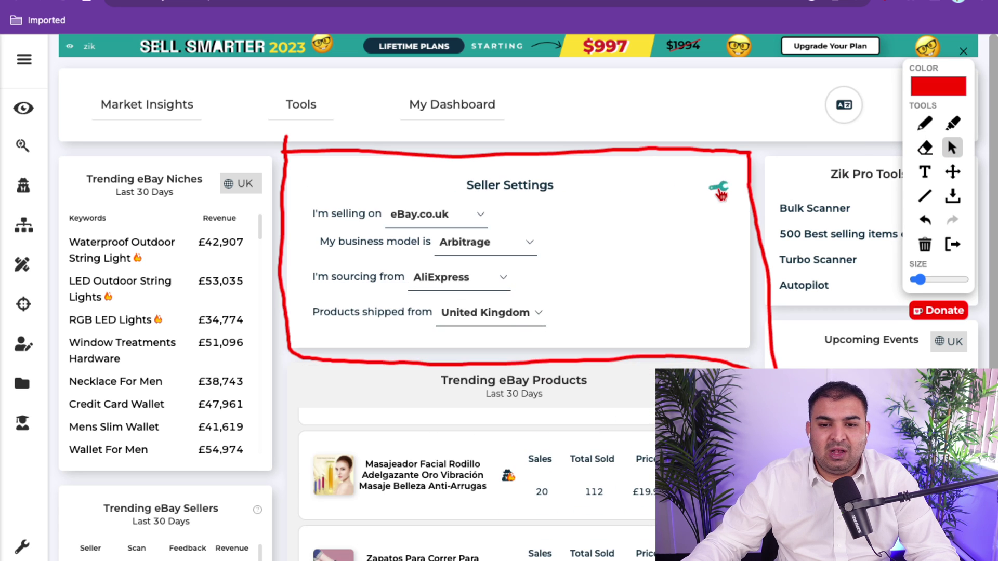
click(474, 222)
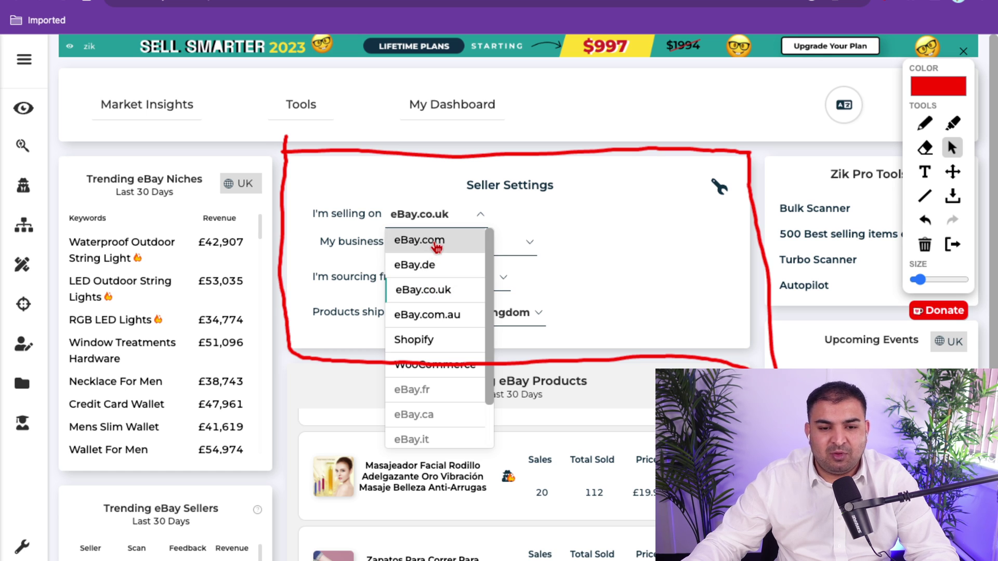
click(435, 295)
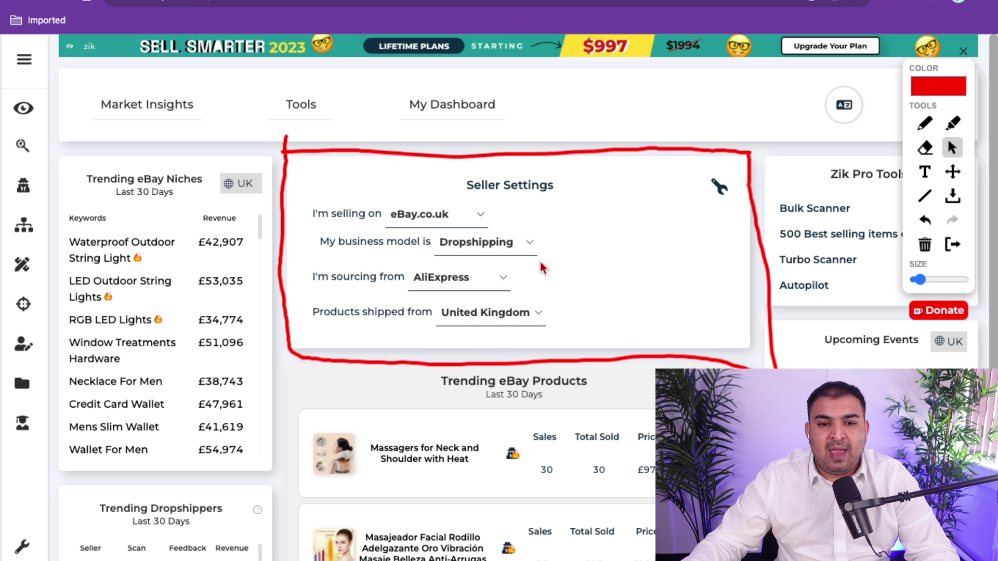
click(481, 244)
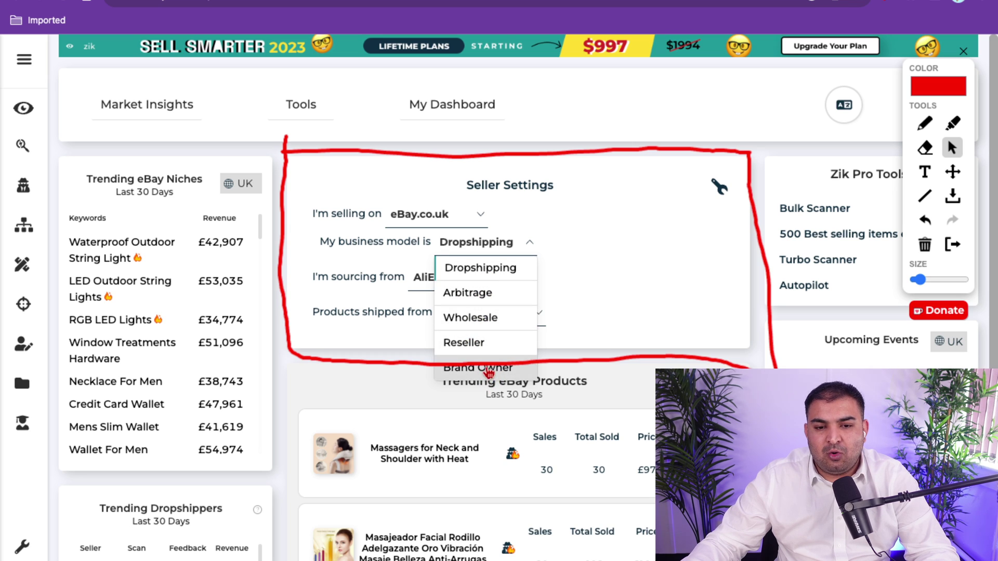
click(480, 269)
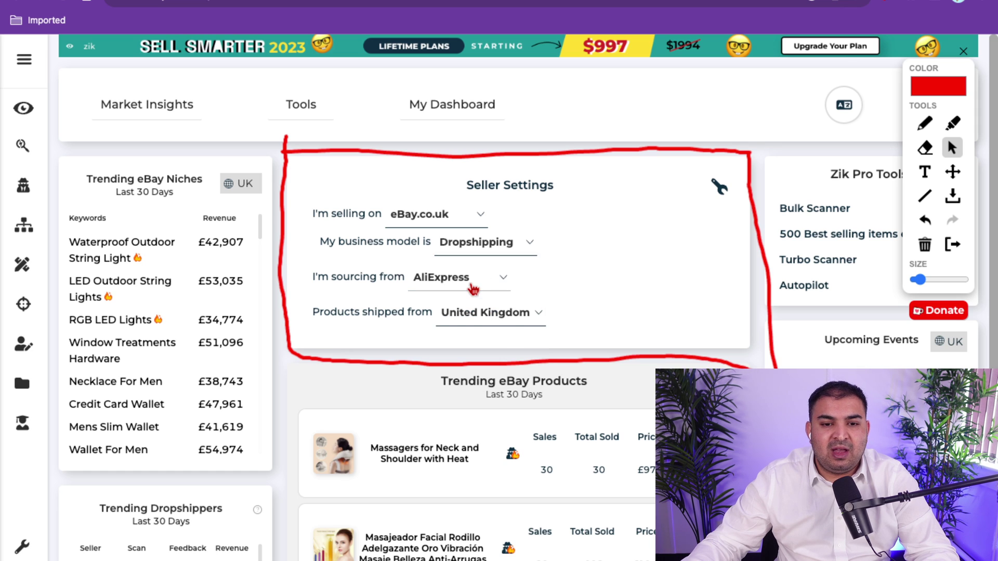
Step: Try Brand Owner as the business model, then switch it back to Dropshipping
click(476, 281)
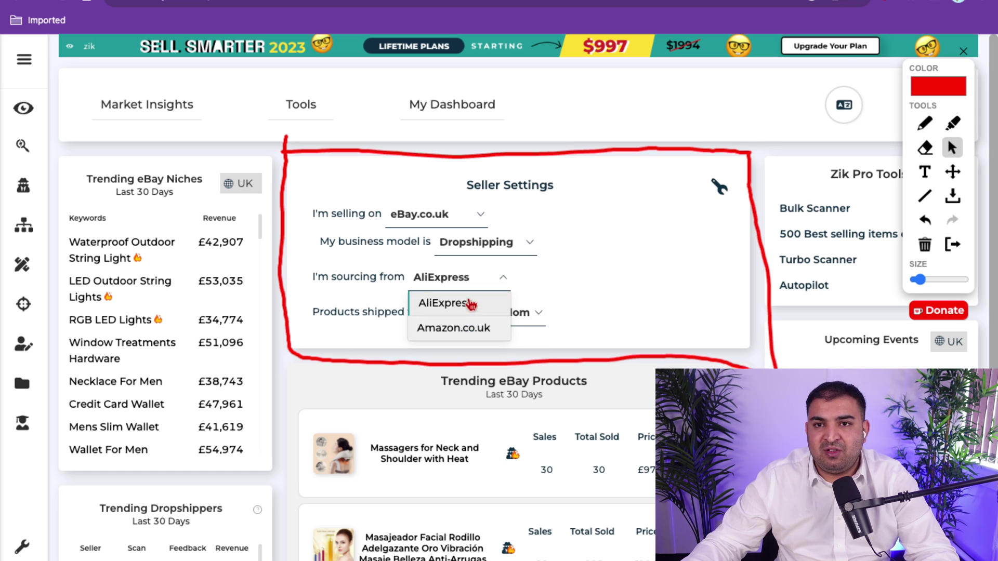
click(481, 242)
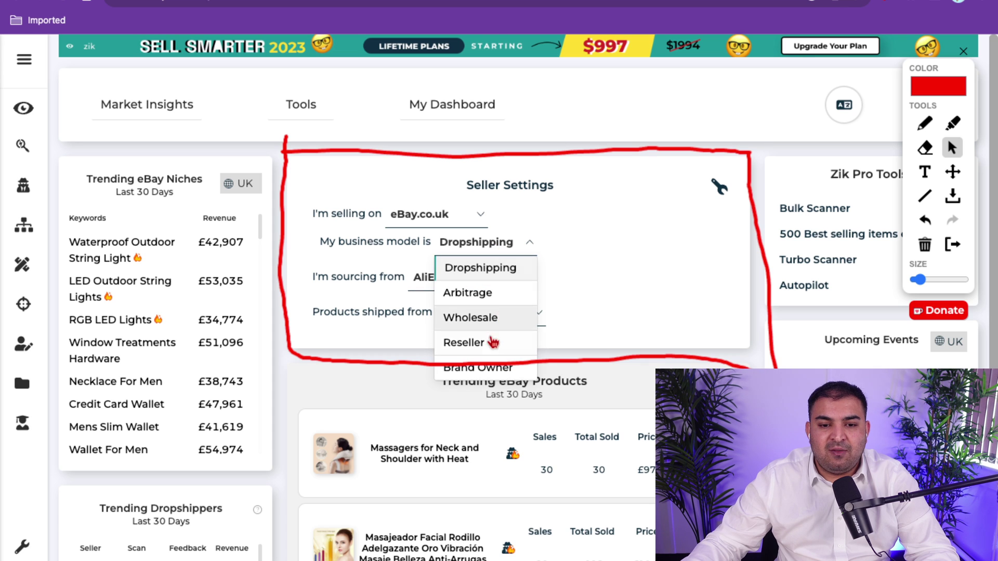
click(479, 369)
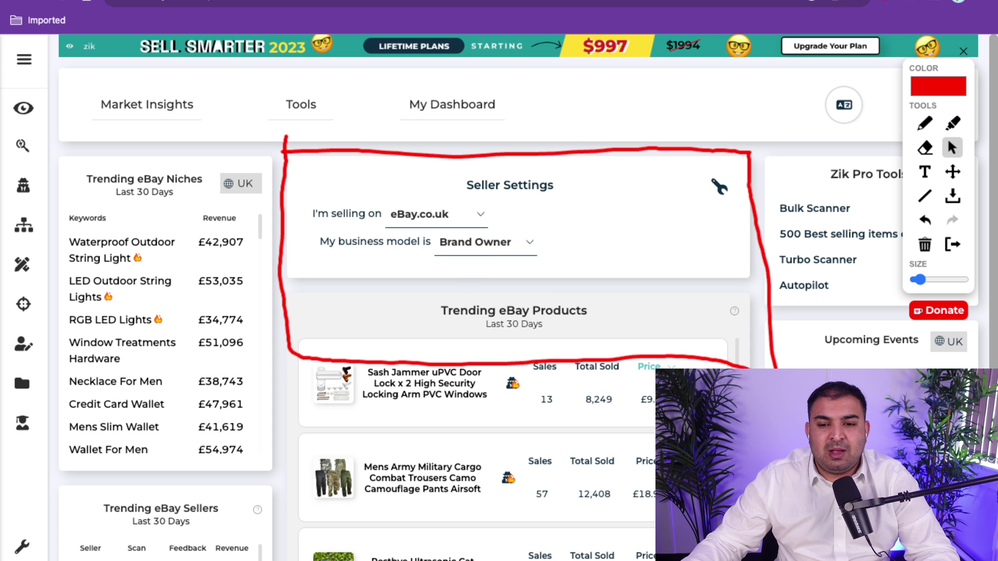
scroll(694, 349, down, 1)
scroll(694, 347, up, 1)
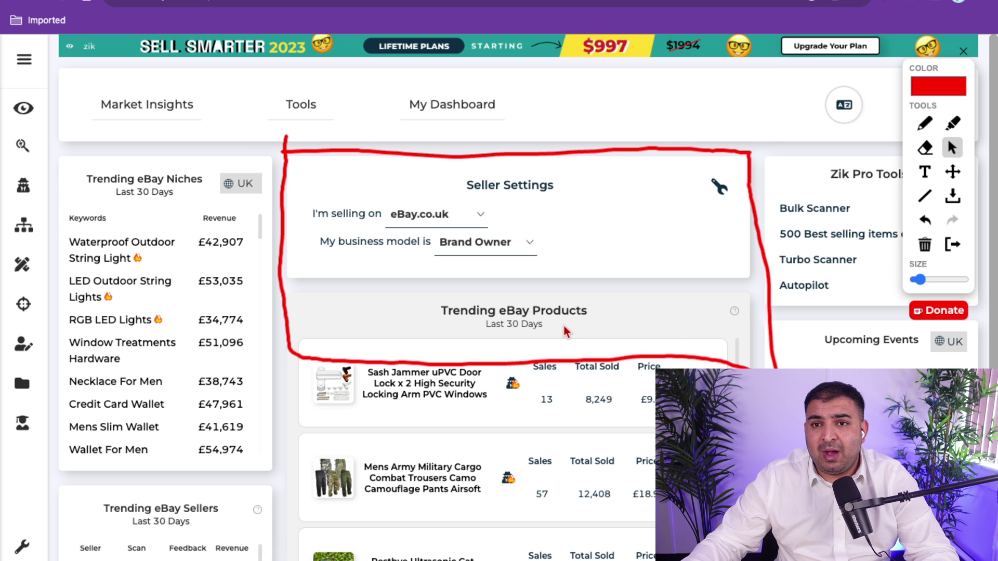
click(469, 242)
click(479, 268)
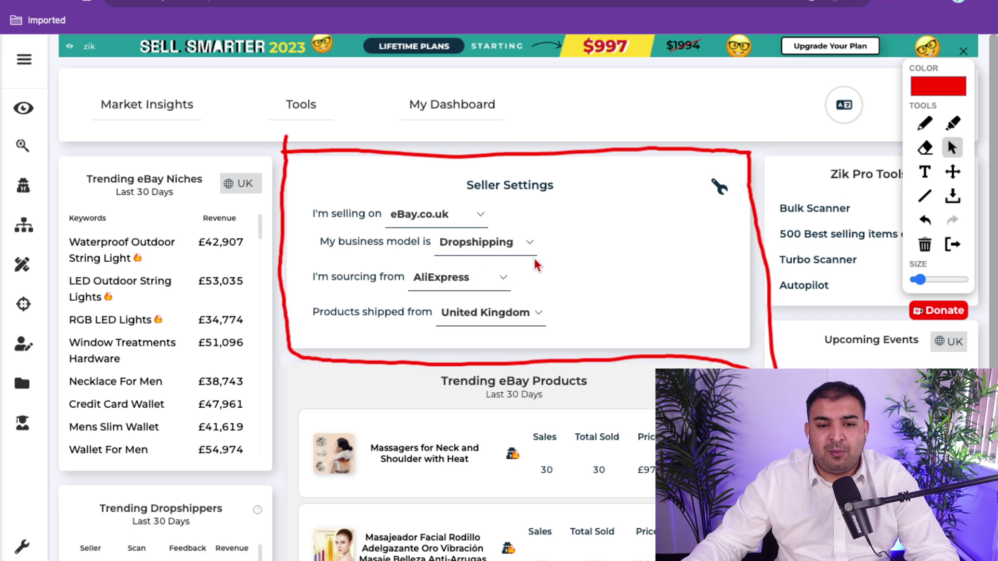
Step: Change the sourcing marketplace to Amazon.co.uk
scroll(484, 252, down, 1)
click(483, 252)
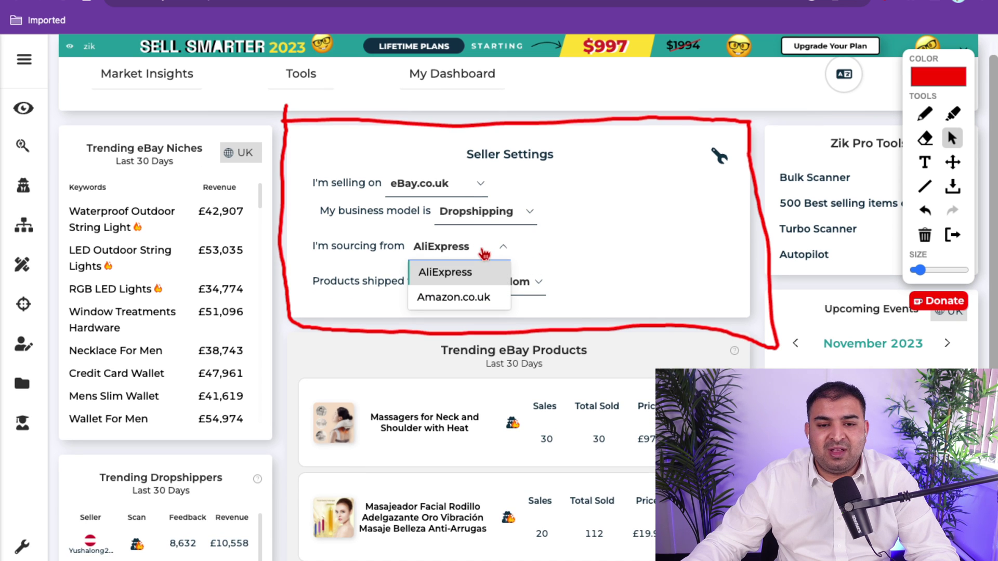
click(476, 301)
Step: Browse the Trending eBay Products now showing Amazon-sourced items with profits like £+3.01
scroll(578, 273, down, 1)
scroll(576, 269, down, 2)
scroll(520, 296, down, 4)
scroll(519, 302, up, 2)
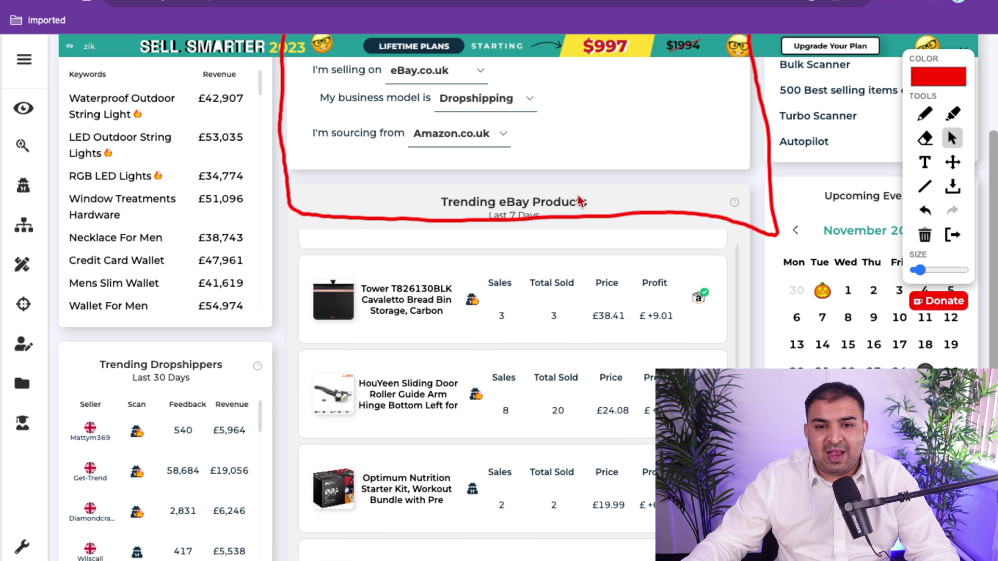
scroll(458, 332, down, 5)
scroll(450, 341, down, 2)
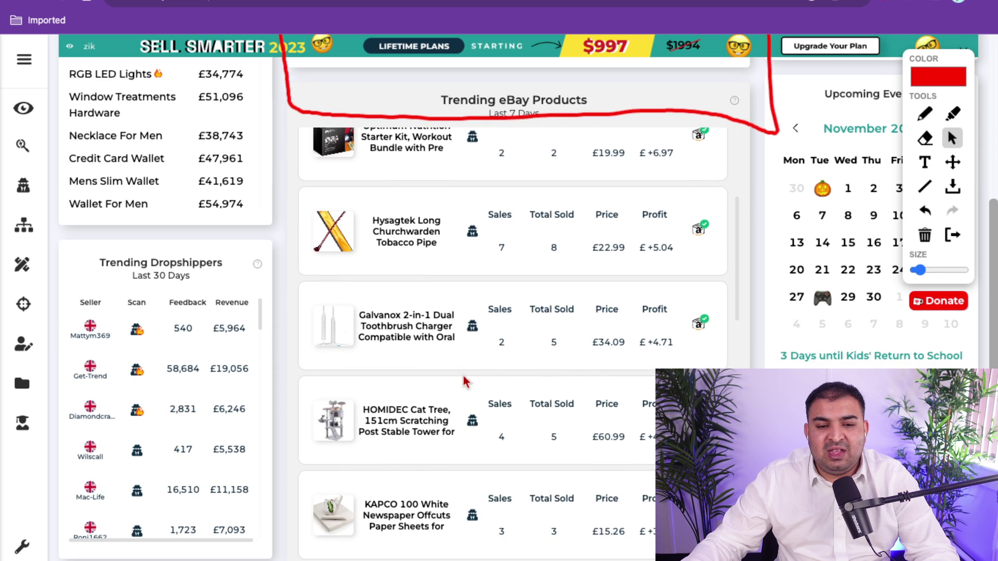
scroll(385, 258, down, 4)
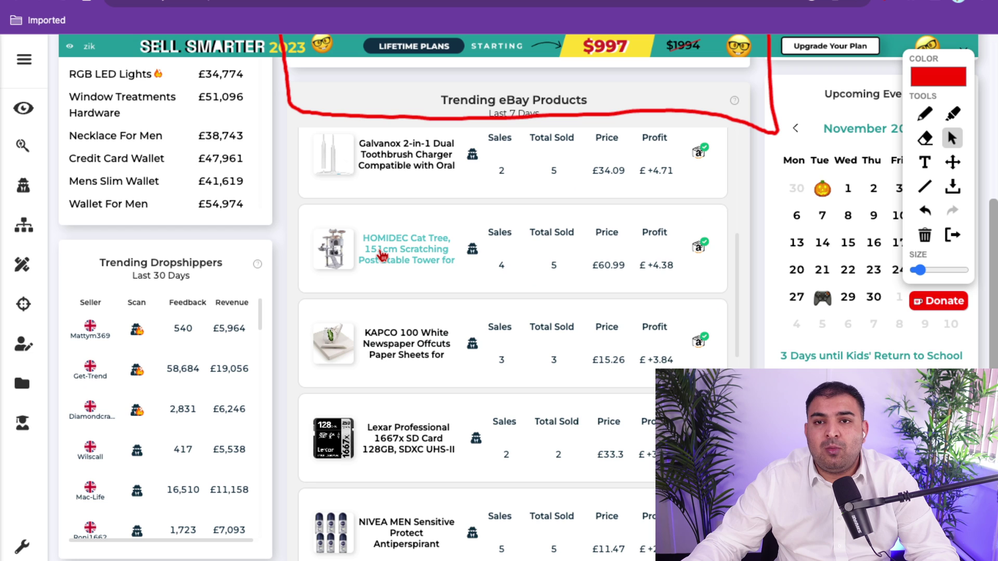
scroll(382, 256, down, 1)
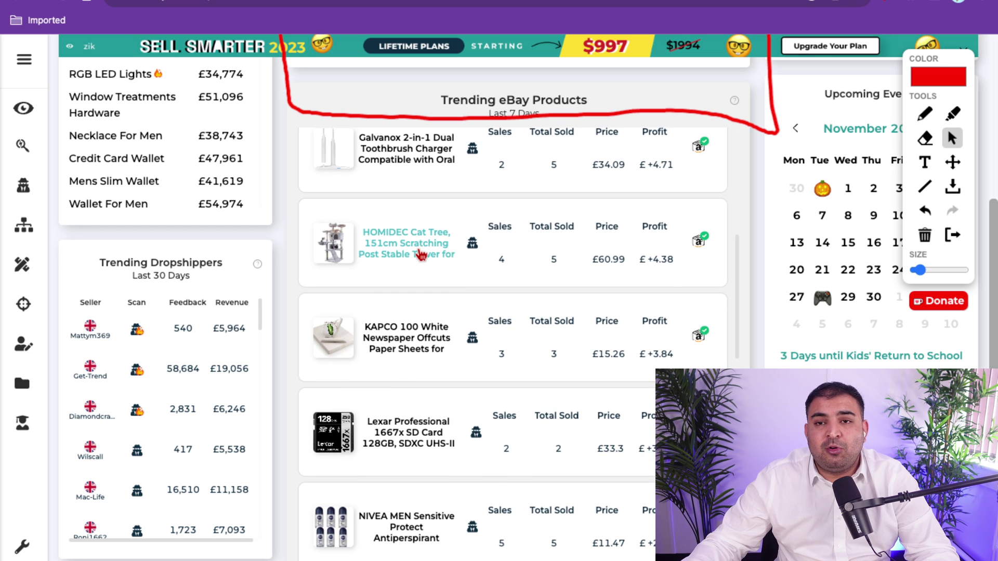
scroll(420, 254, down, 2)
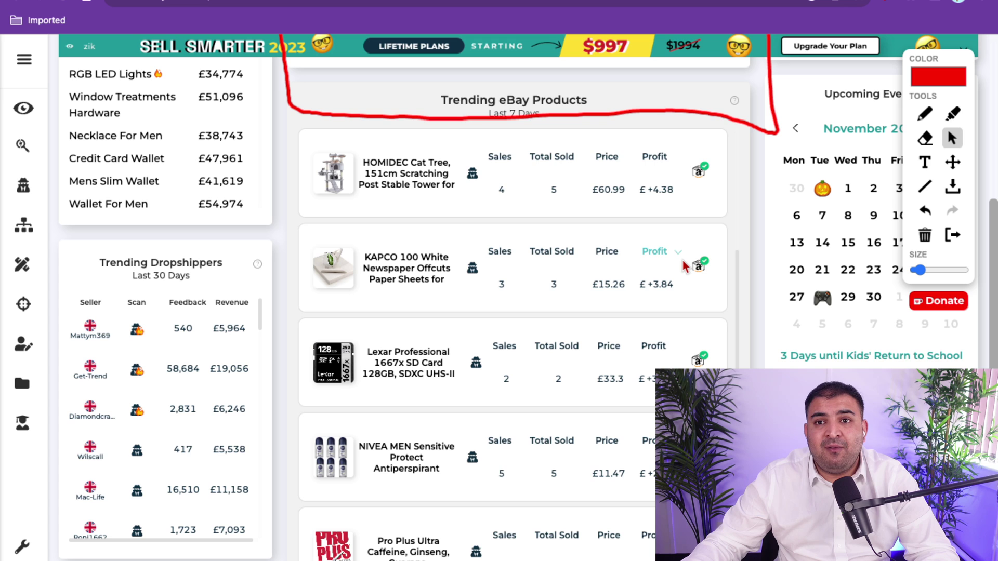
scroll(684, 265, down, 1)
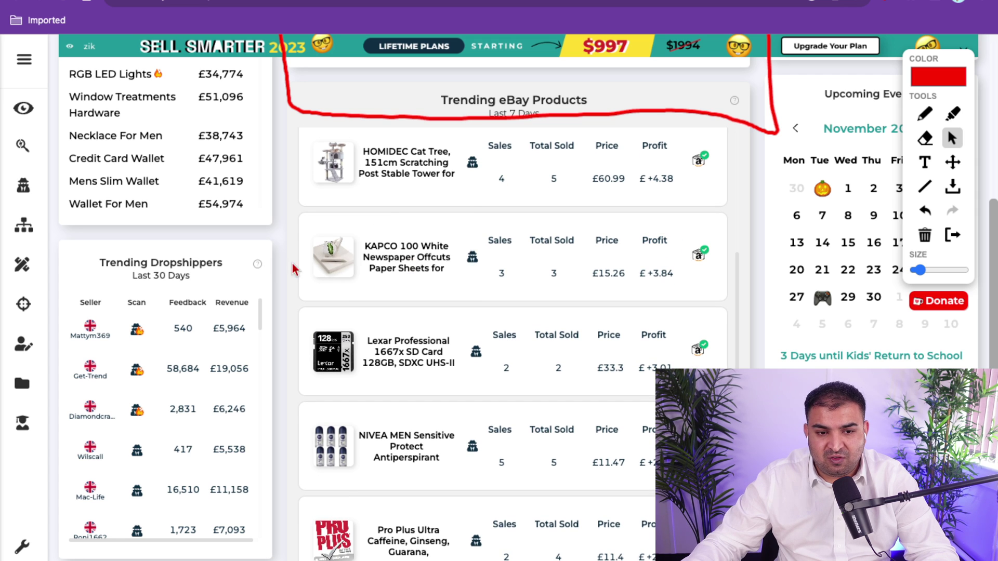
mouse_move(339, 257)
scroll(497, 218, down, 5)
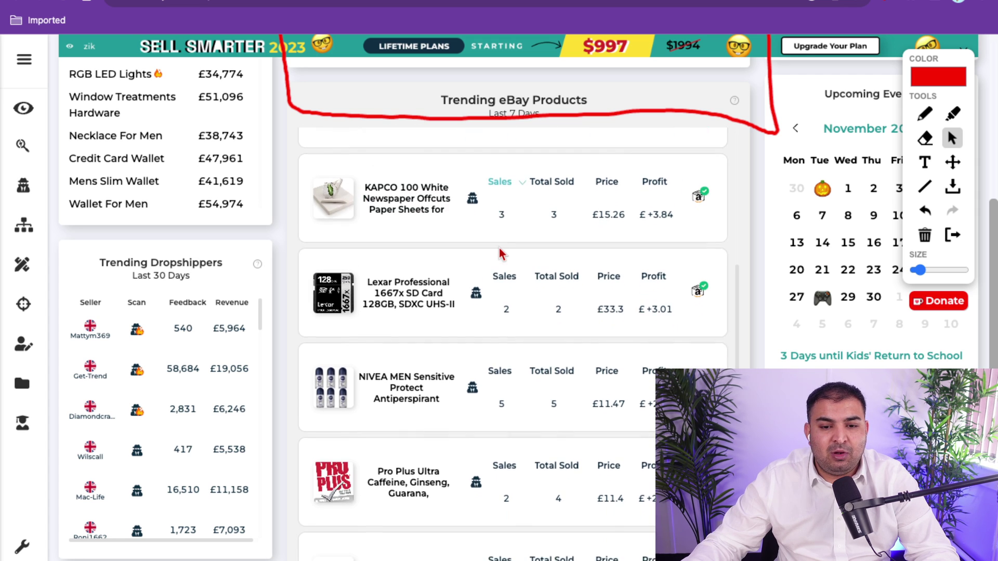
scroll(501, 254, down, 10)
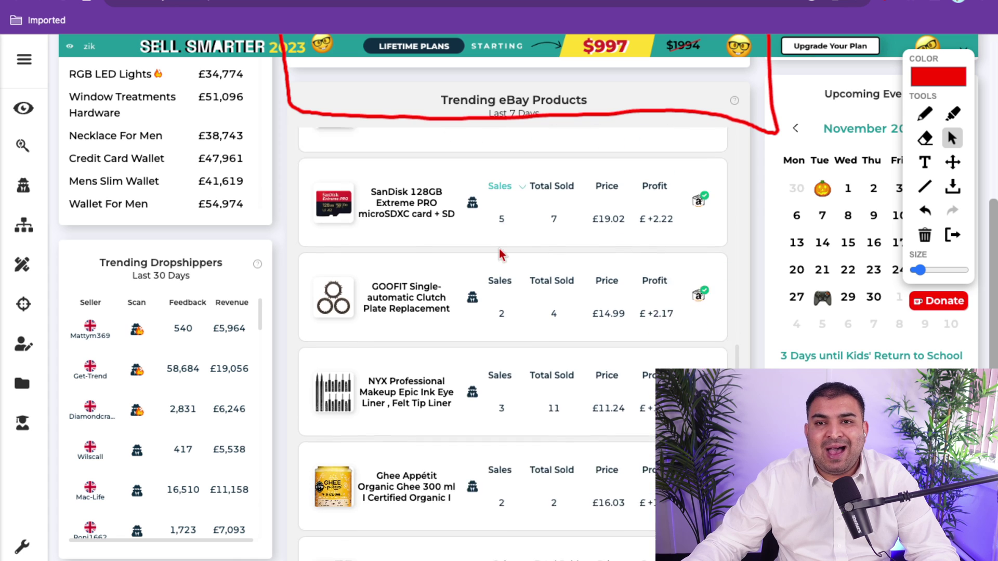
scroll(507, 255, up, 15)
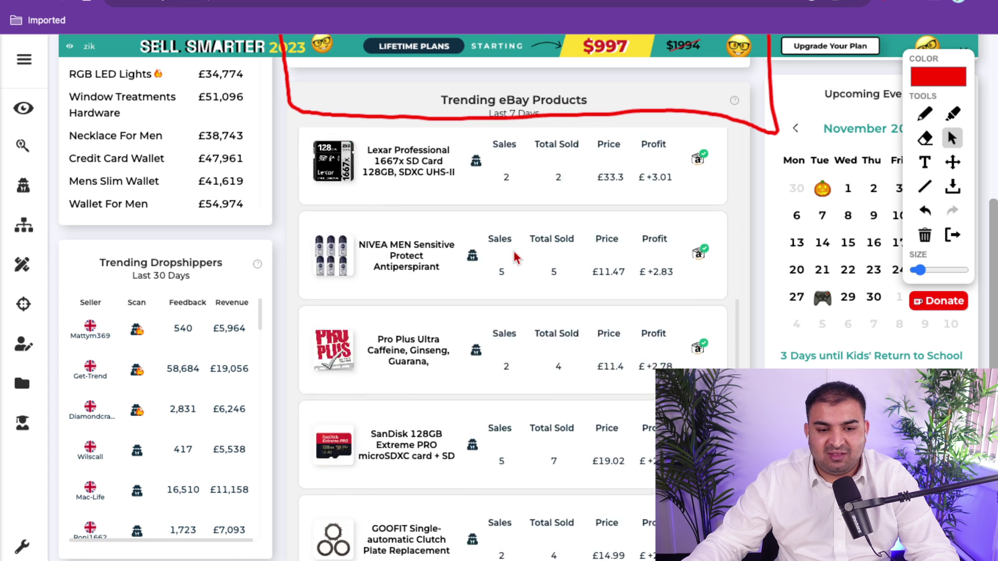
scroll(717, 190, up, 5)
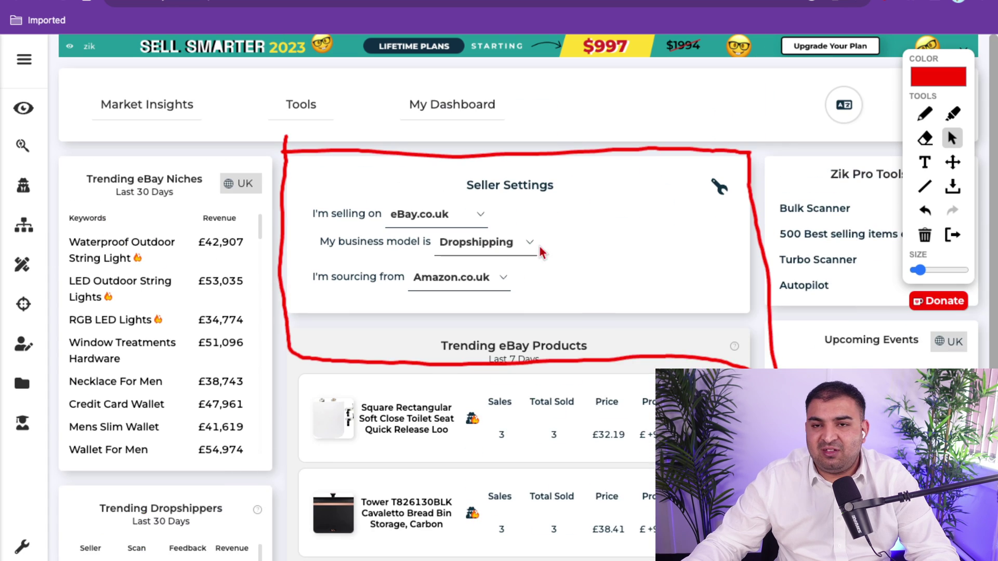
scroll(718, 189, down, 6)
scroll(507, 354, down, 20)
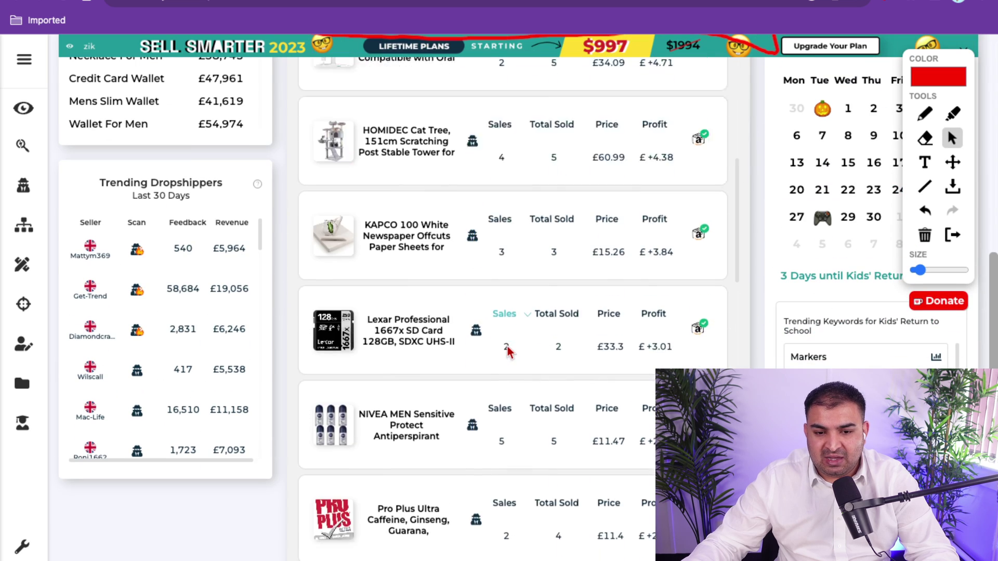
scroll(507, 336, up, 20)
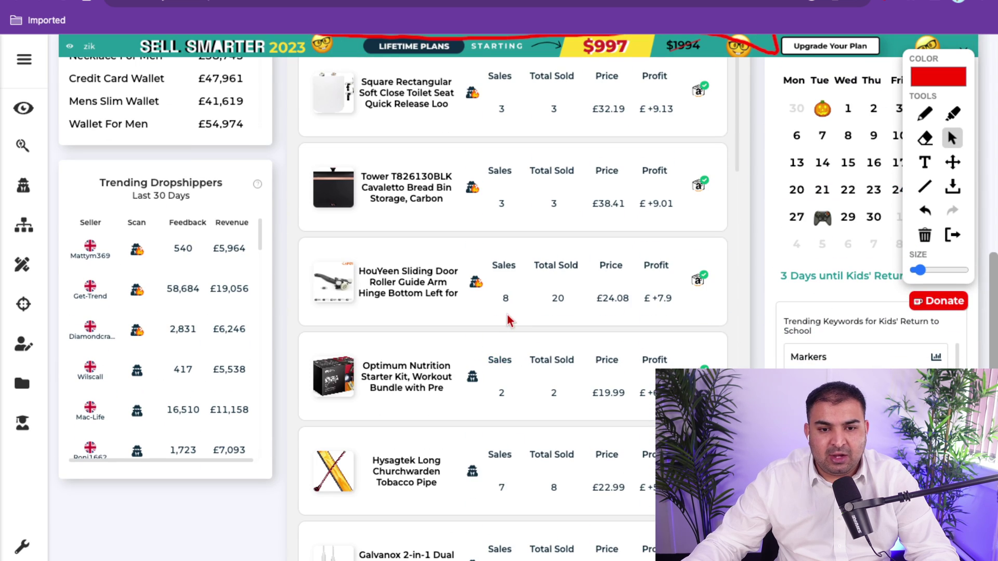
scroll(543, 163, up, 5)
Step: Keep Dropshipping as the business model and bring up the sourcing marketplace choices
click(509, 246)
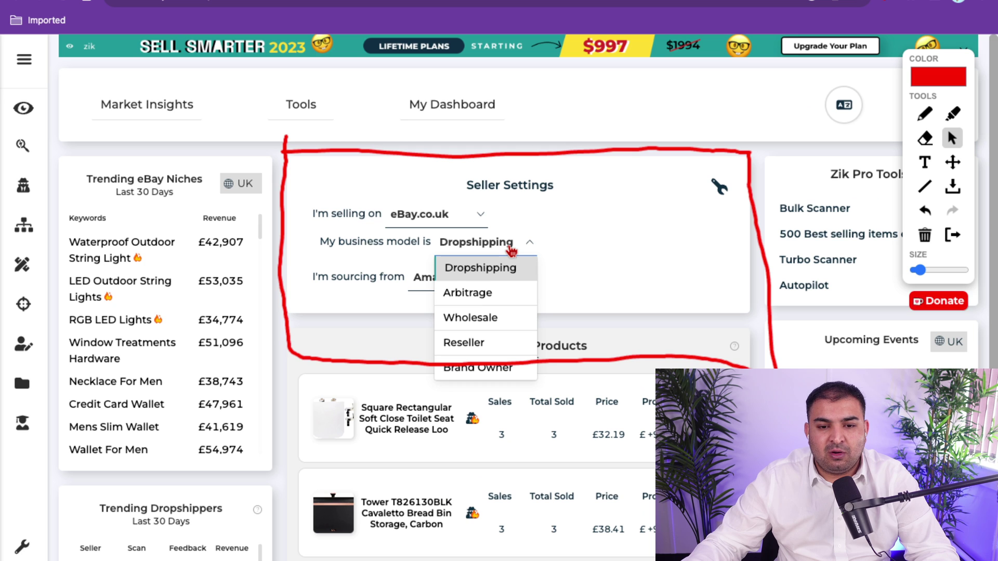
click(605, 229)
click(483, 279)
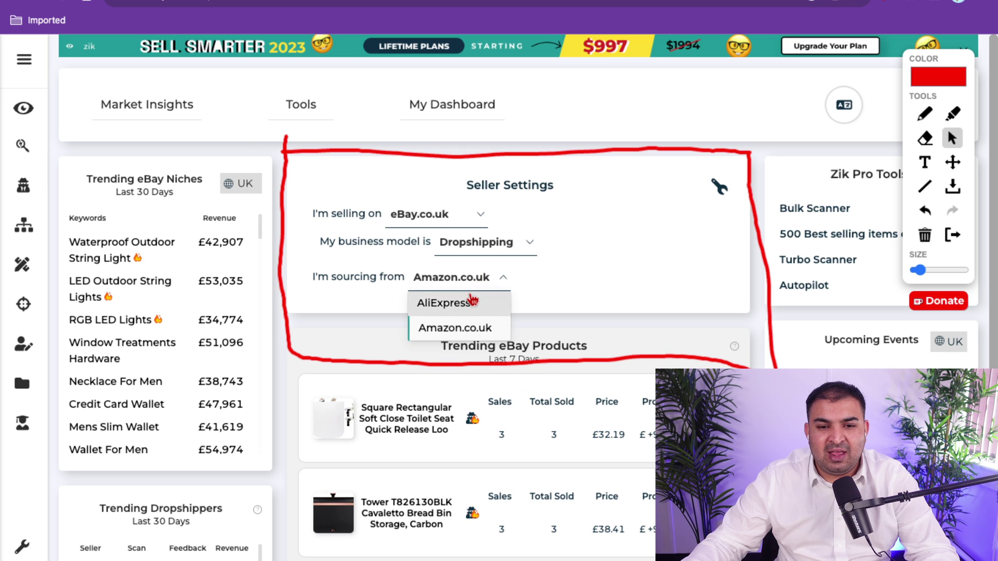
Step: Switch sourcing to AliExpress and browse the refreshed products, such as neck massagers at £97.8
click(472, 301)
scroll(717, 166, down, 3)
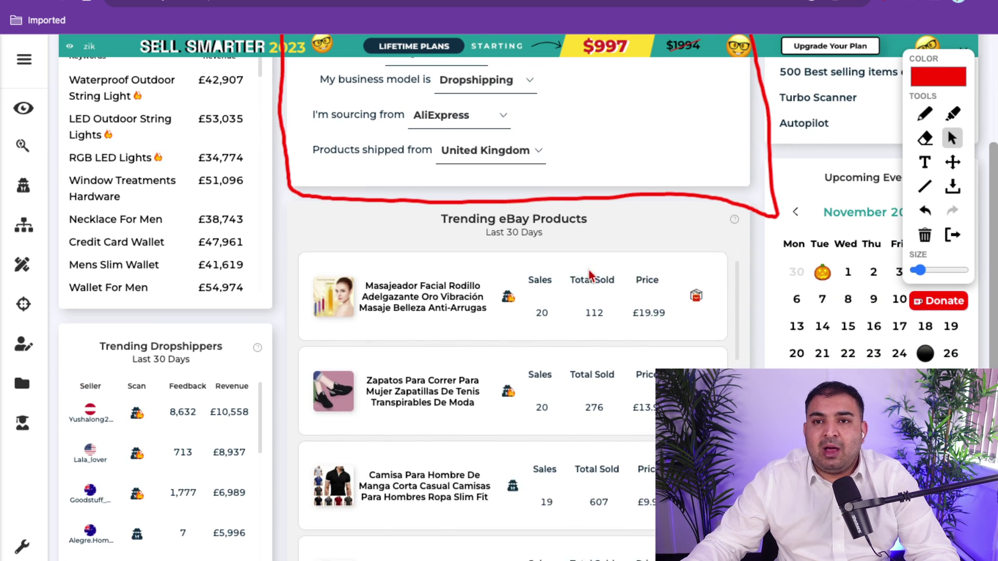
scroll(590, 277, down, 1)
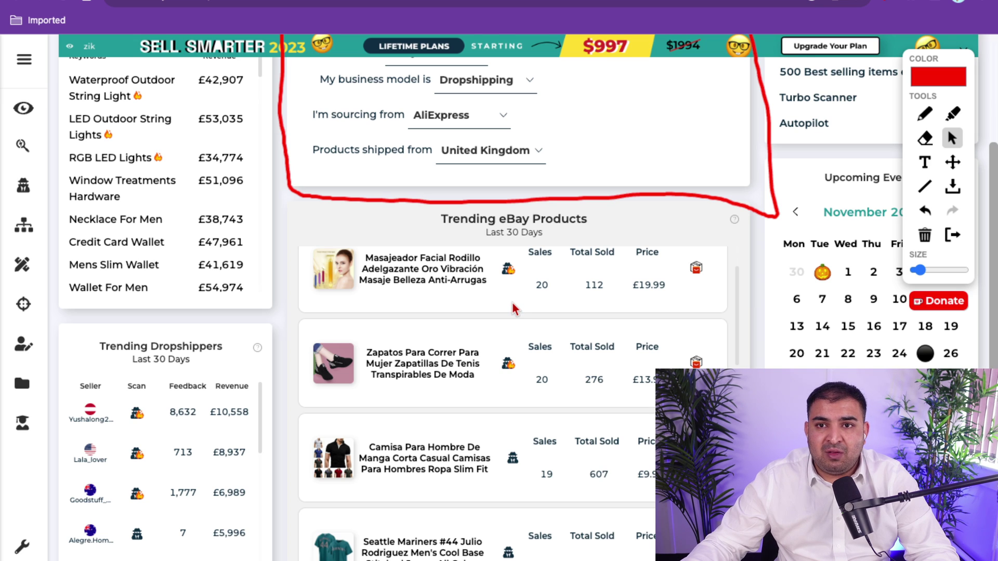
scroll(513, 309, up, 2)
scroll(512, 311, down, 1)
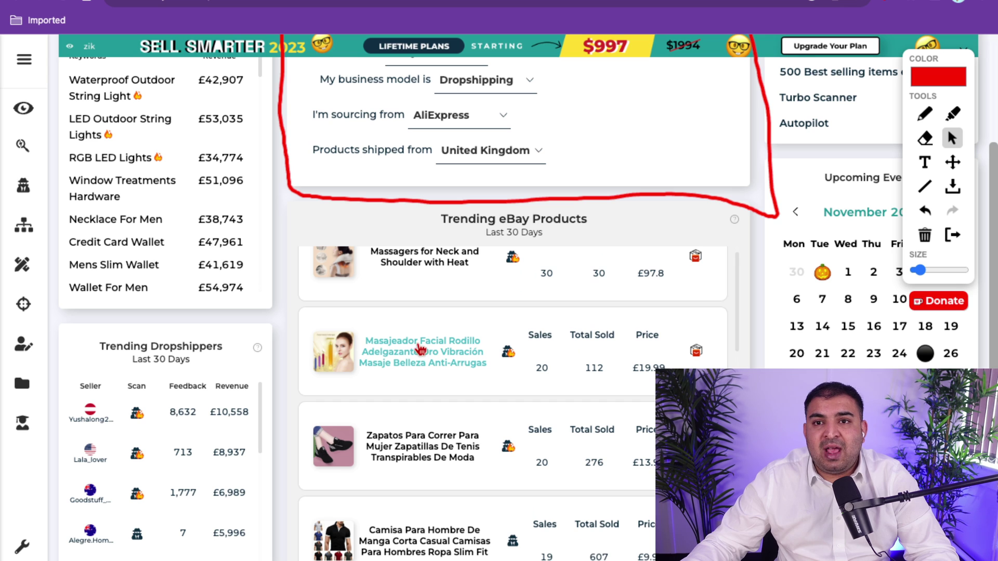
scroll(416, 351, down, 2)
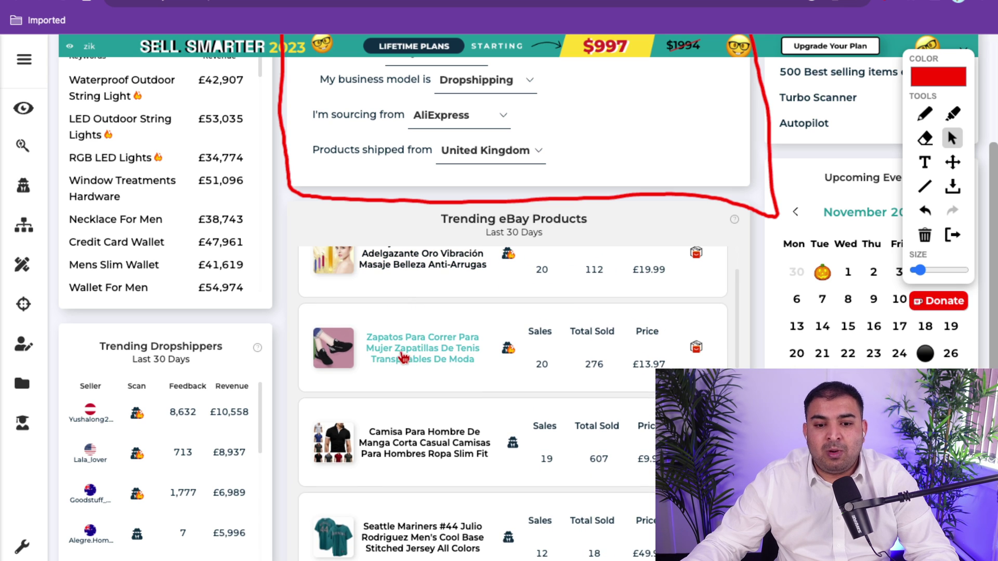
scroll(401, 356, down, 2)
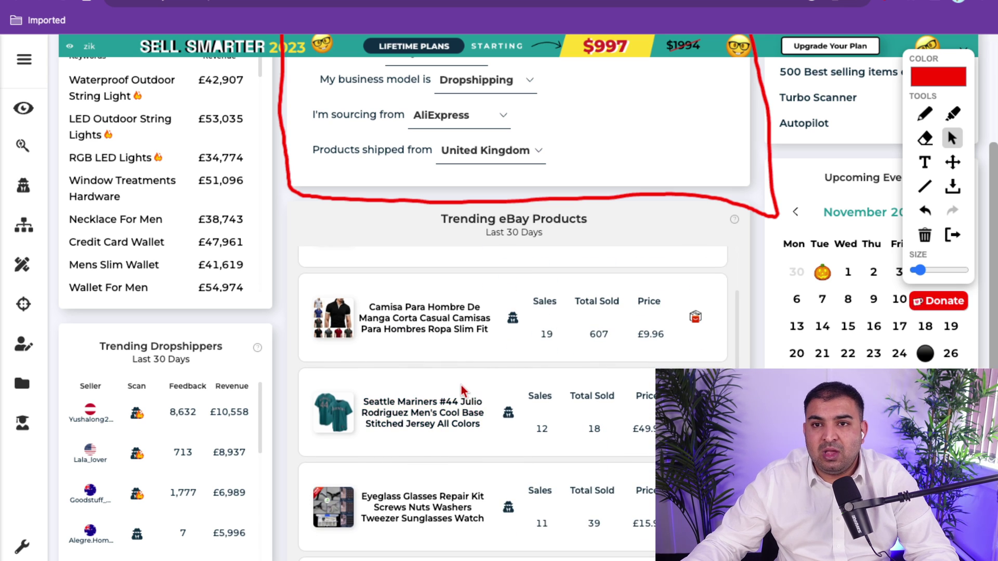
scroll(461, 385, down, 1)
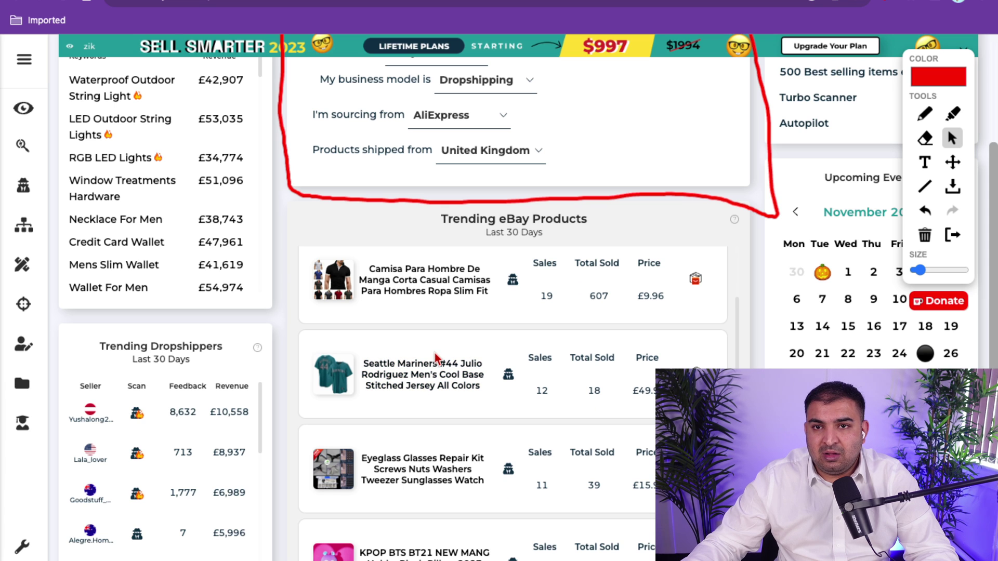
scroll(435, 358, down, 3)
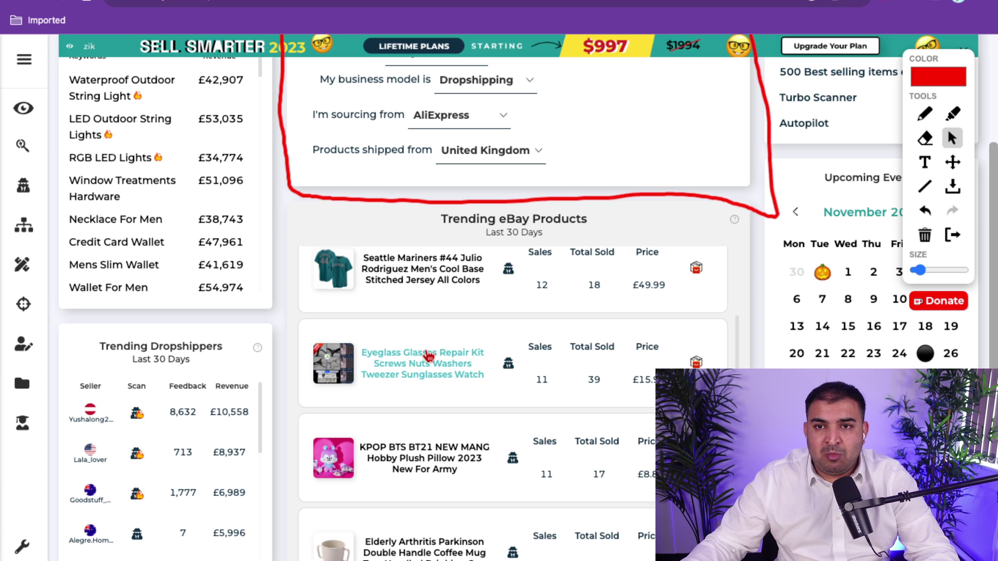
scroll(429, 355, down, 2)
scroll(425, 357, down, 3)
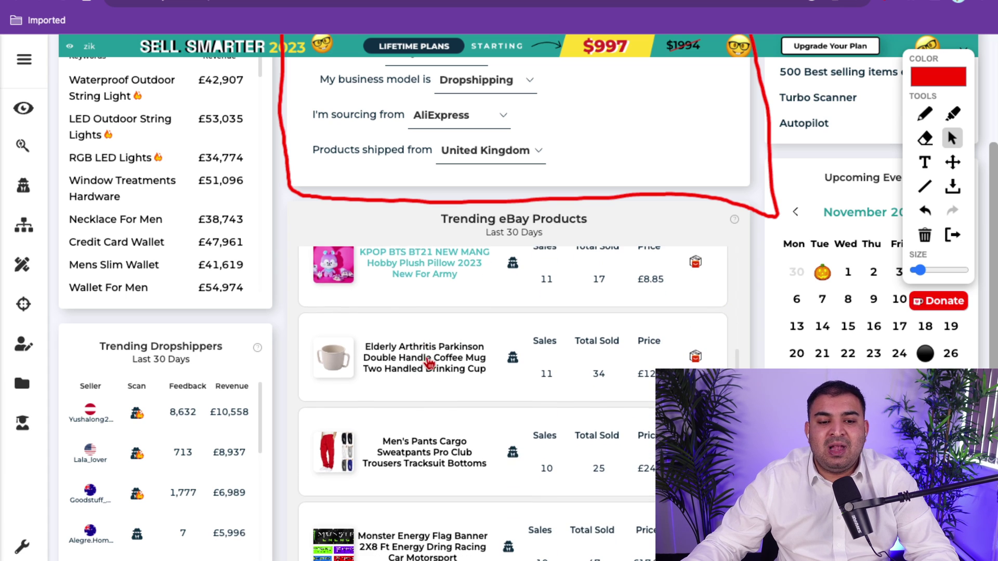
scroll(414, 368, down, 12)
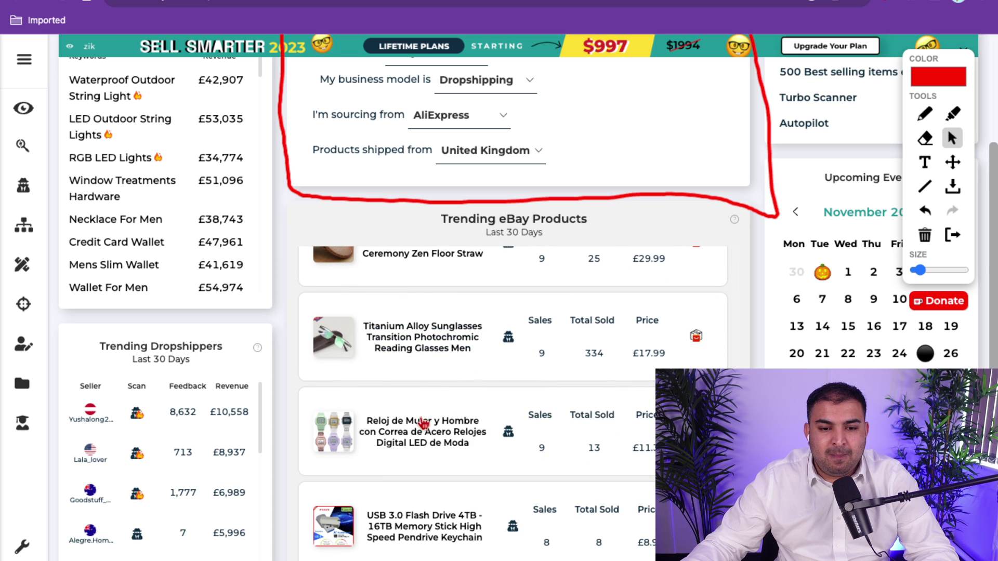
scroll(442, 424, down, 4)
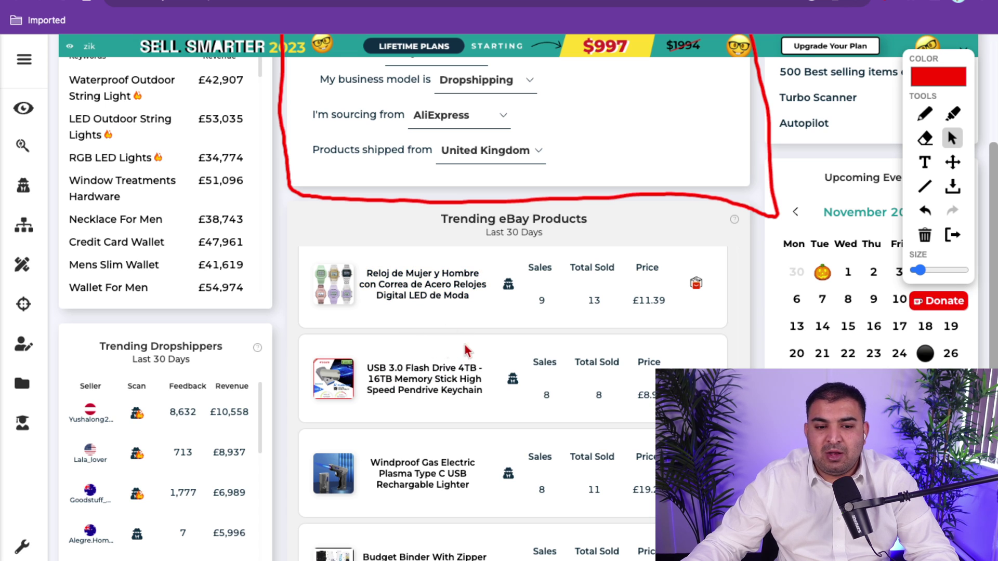
scroll(494, 330, down, 5)
scroll(551, 250, up, 2)
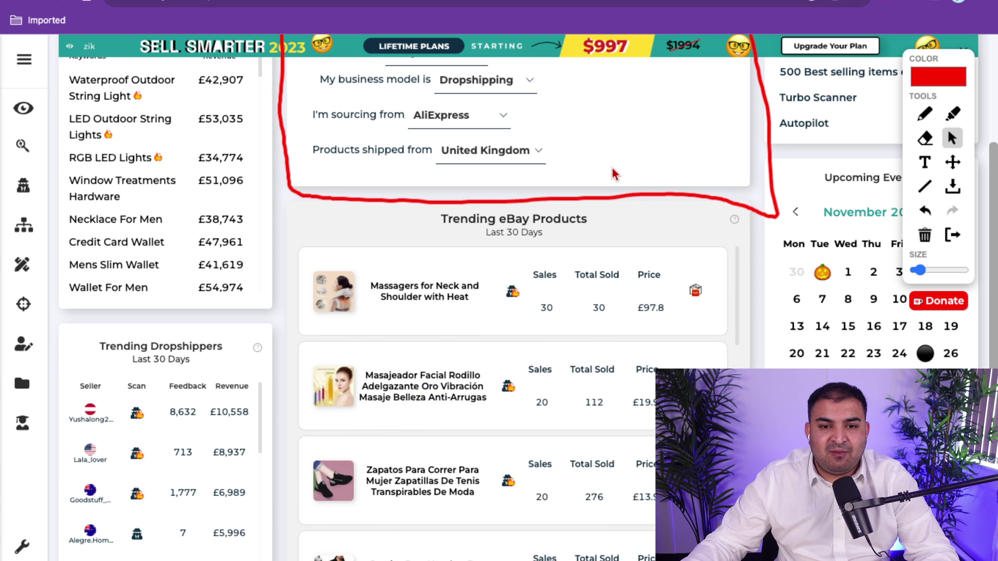
scroll(613, 174, up, 3)
Step: Confirm eBay.co.uk stays the selling site and look over the product list again
key(Down)
click(752, 261)
scroll(410, 344, down, 5)
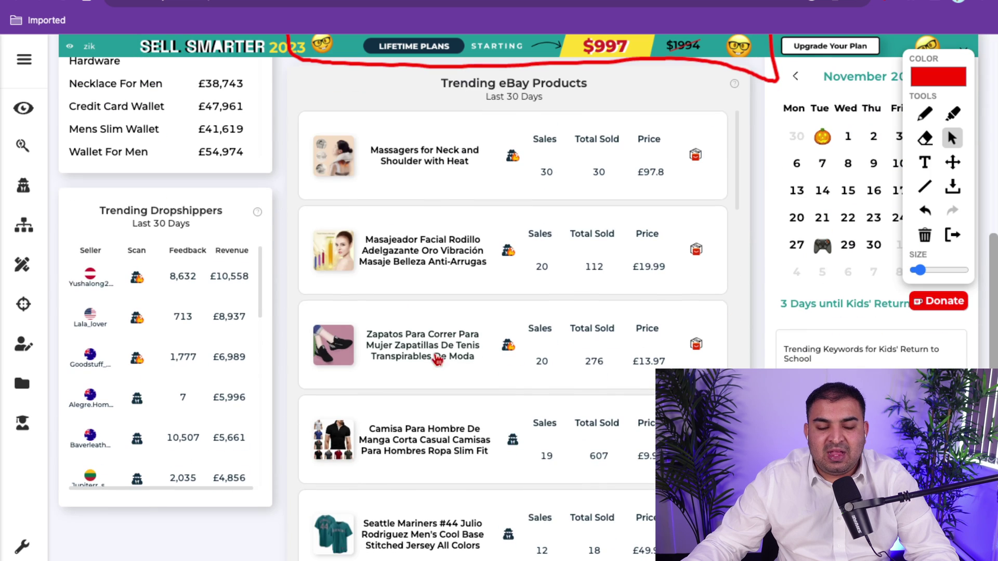
scroll(527, 268, down, 1)
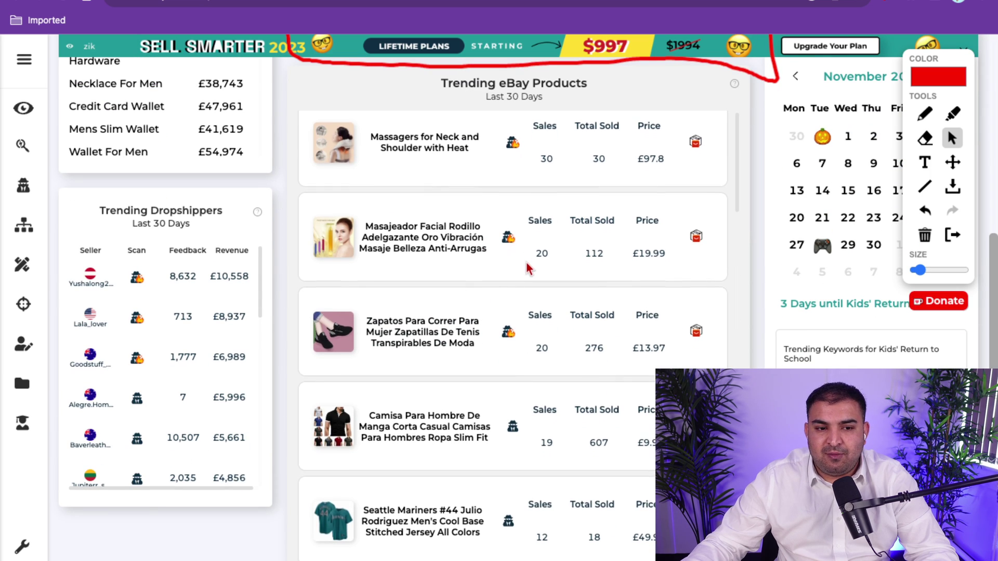
scroll(562, 250, down, 2)
scroll(598, 247, up, 2)
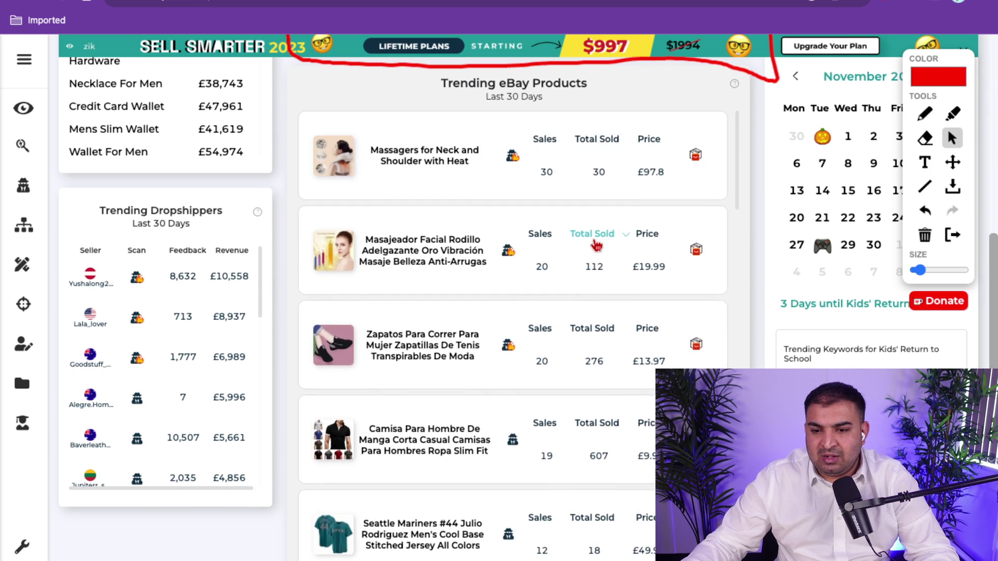
scroll(597, 246, up, 5)
scroll(598, 245, down, 1)
click(926, 116)
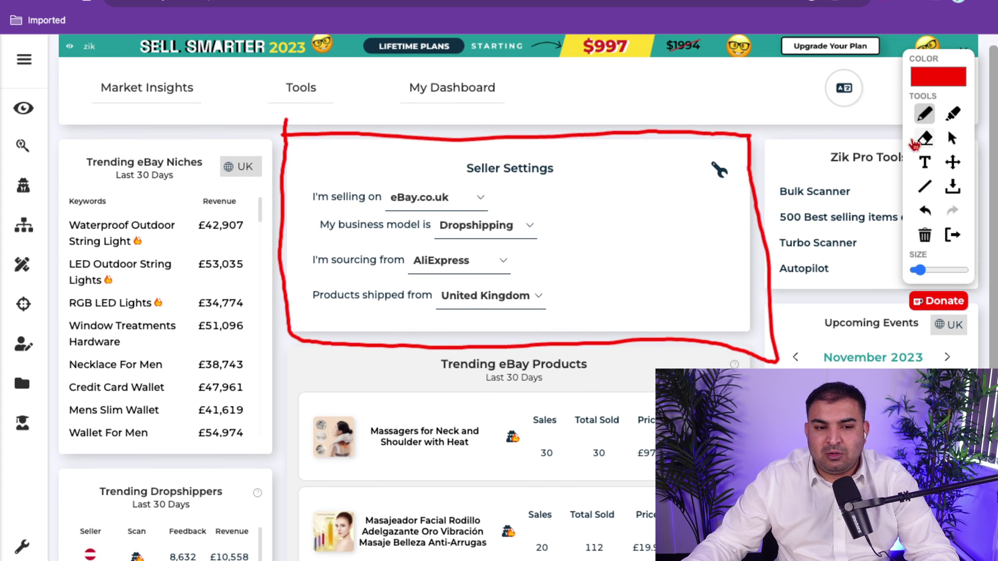
Step: Circle the Trending Dropshippers panel in red and scroll through its seller rankings
scroll(65, 182, down, 5)
mouse_move(59, 163)
mouse_down()
mouse_move(249, 170)
mouse_move(272, 187)
mouse_move(265, 468)
mouse_move(74, 479)
mouse_move(54, 358)
mouse_move(71, 176)
mouse_up()
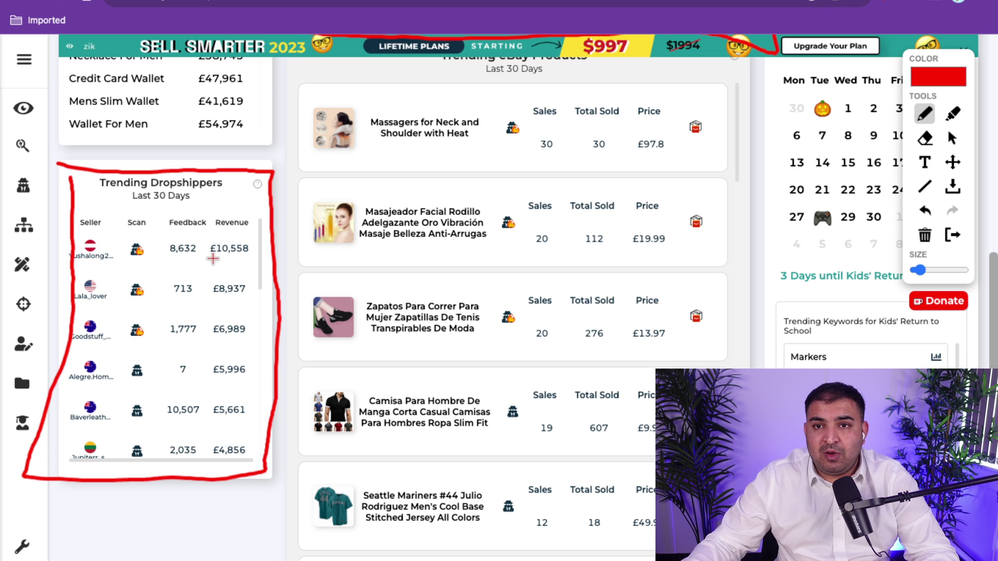
click(952, 138)
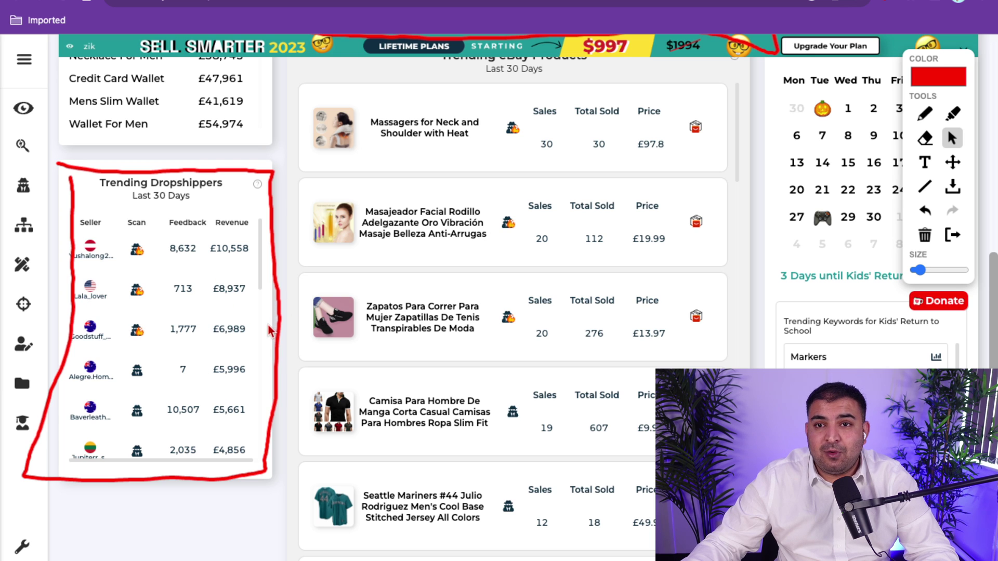
scroll(224, 323, down, 10)
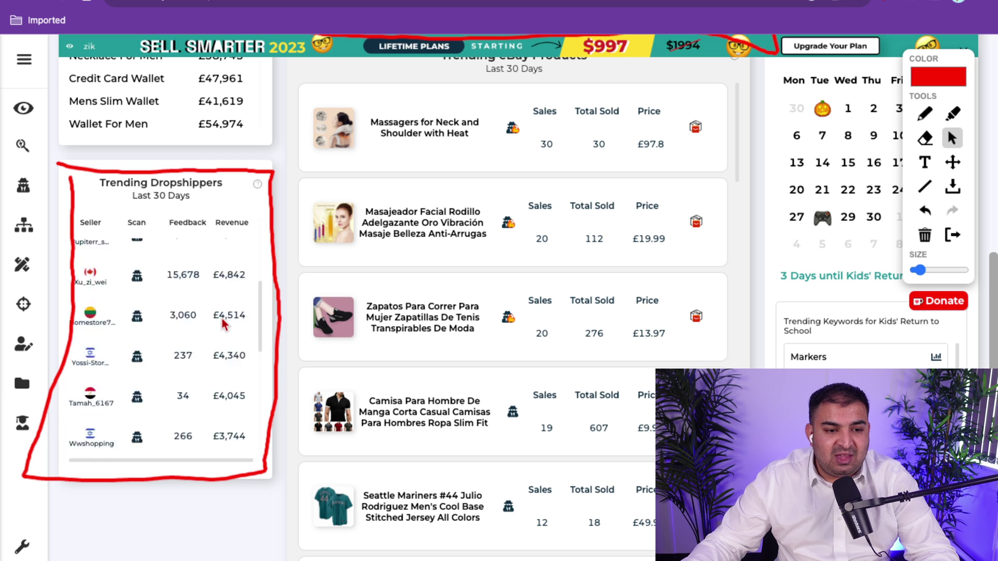
scroll(224, 322, down, 3)
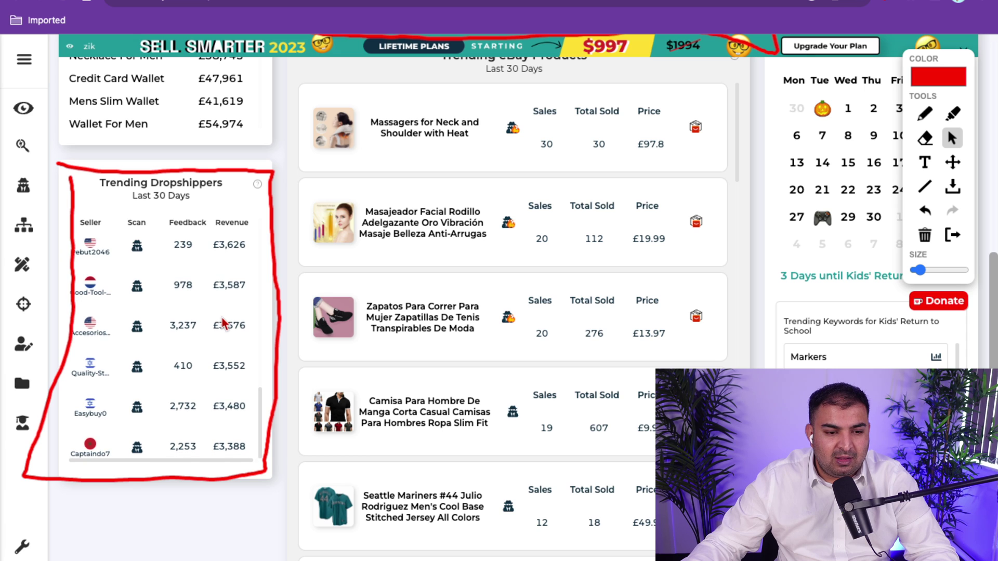
scroll(187, 318, up, 15)
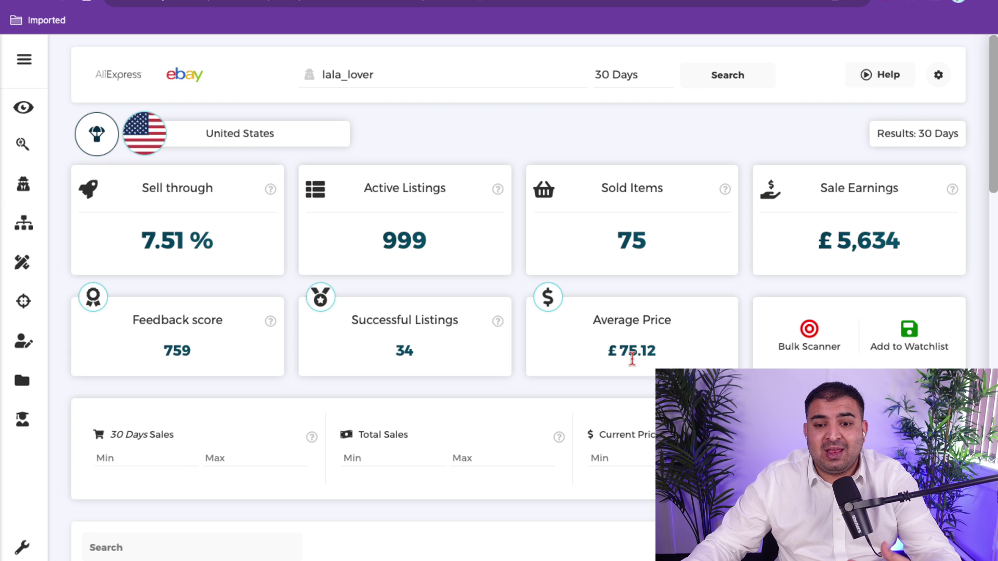
Step: On a dropshipper's scan page, sort the products by Total Sold, highest first
scroll(632, 358, down, 1)
scroll(632, 359, down, 1)
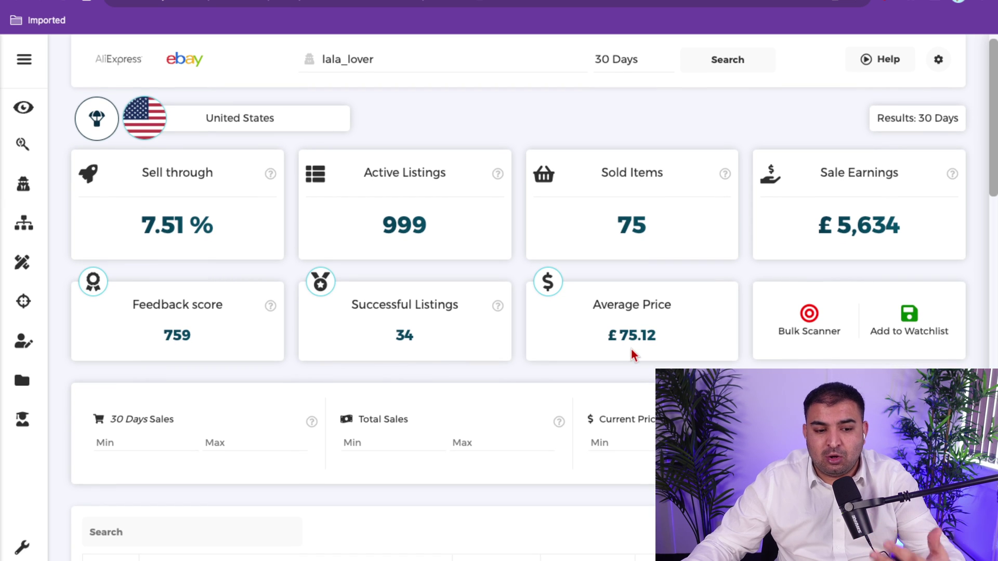
scroll(630, 351, down, 3)
scroll(630, 352, down, 3)
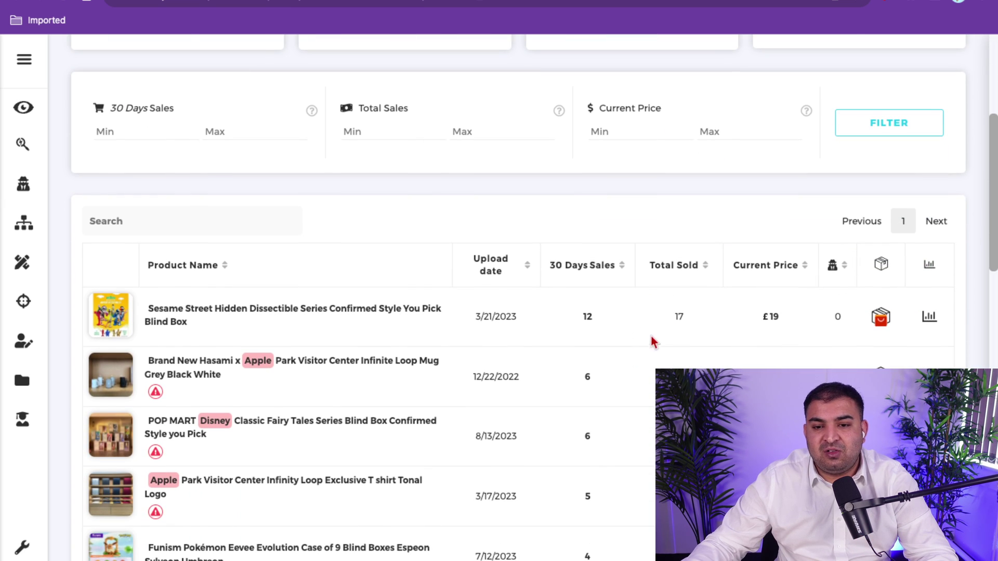
click(705, 268)
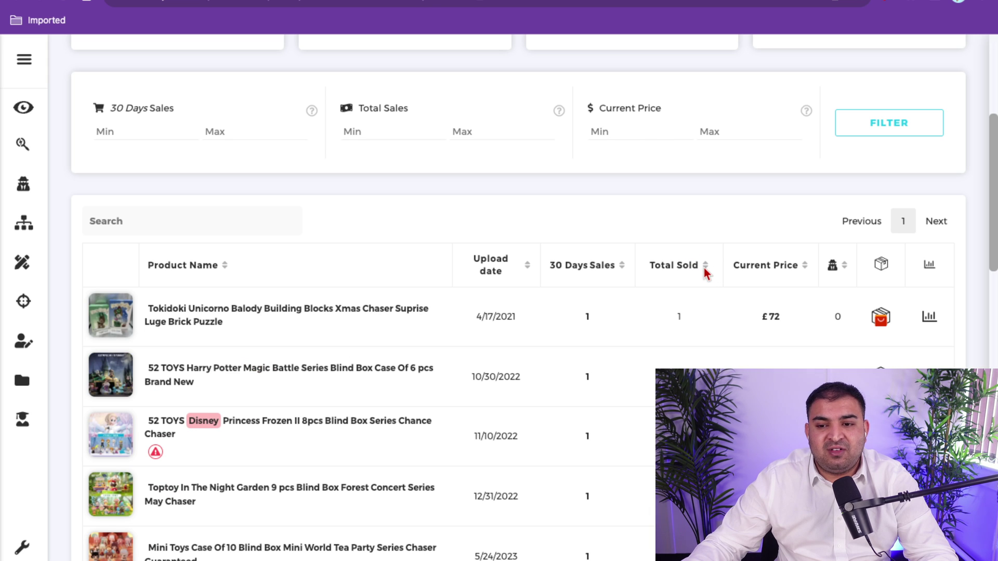
click(704, 267)
Step: Scroll the sorted product table, led by an Apple Park T-shirt with 66 sold at £81
scroll(704, 267, down, 3)
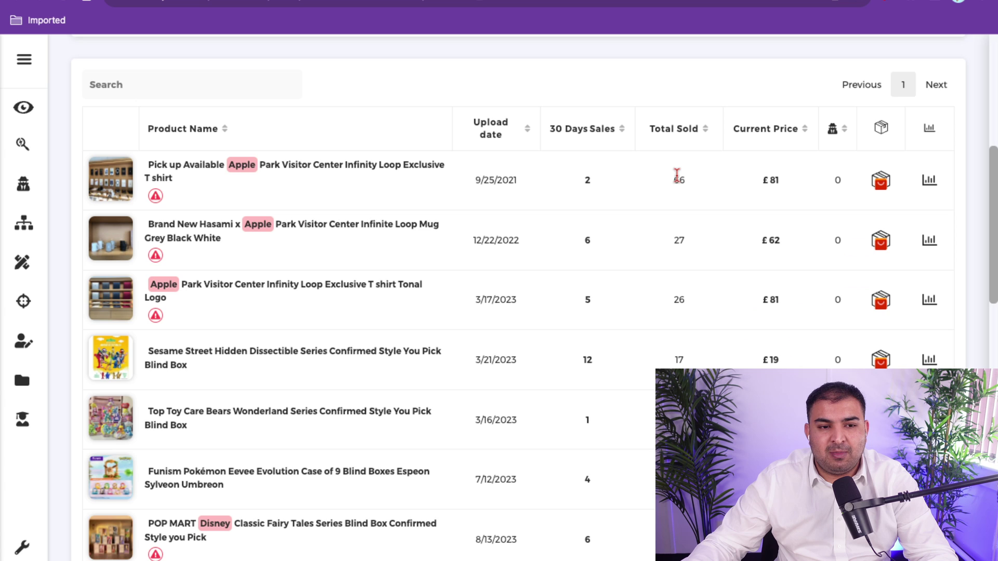
scroll(676, 175, down, 1)
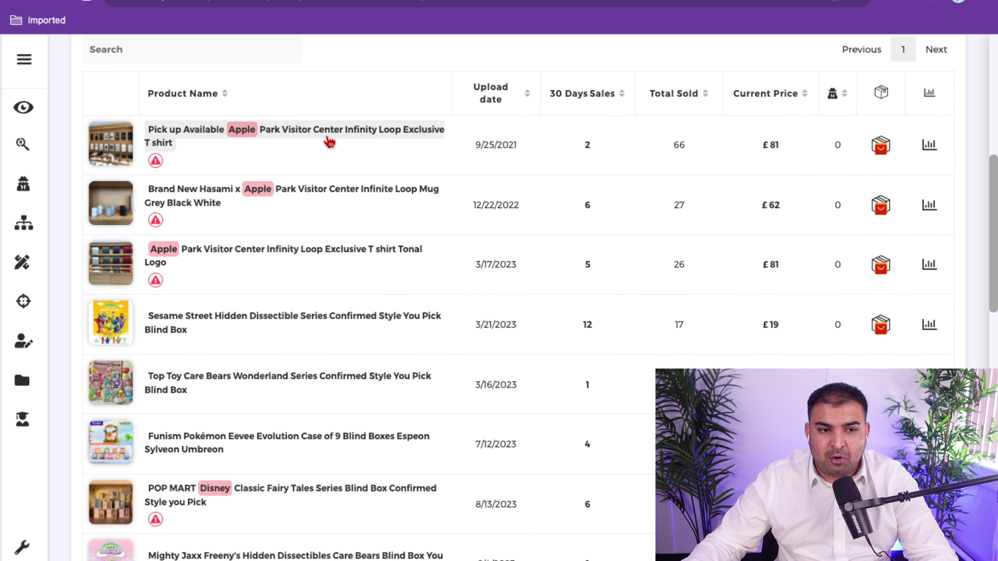
scroll(333, 138, down, 1)
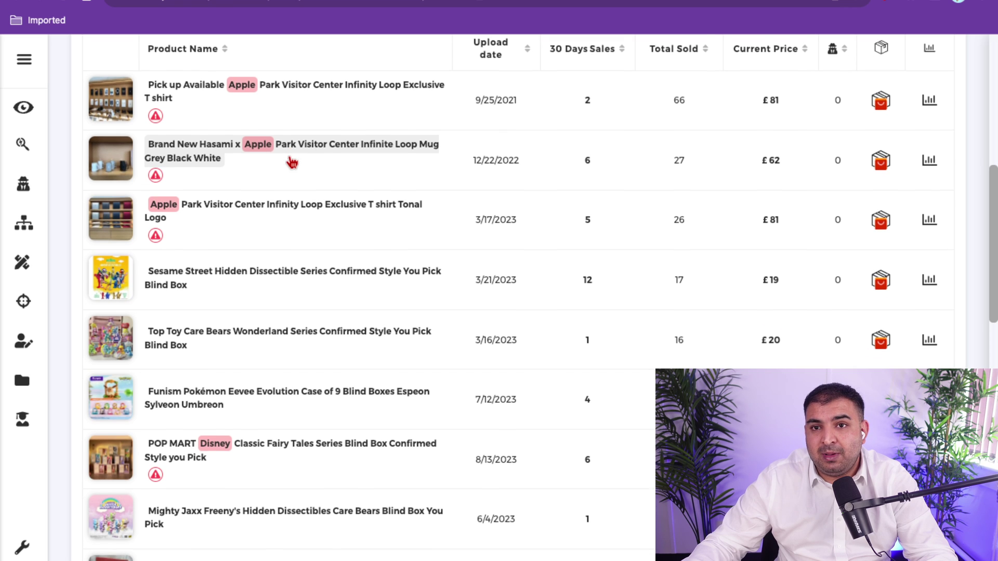
scroll(290, 163, down, 1)
scroll(613, 178, down, 1)
scroll(612, 182, down, 2)
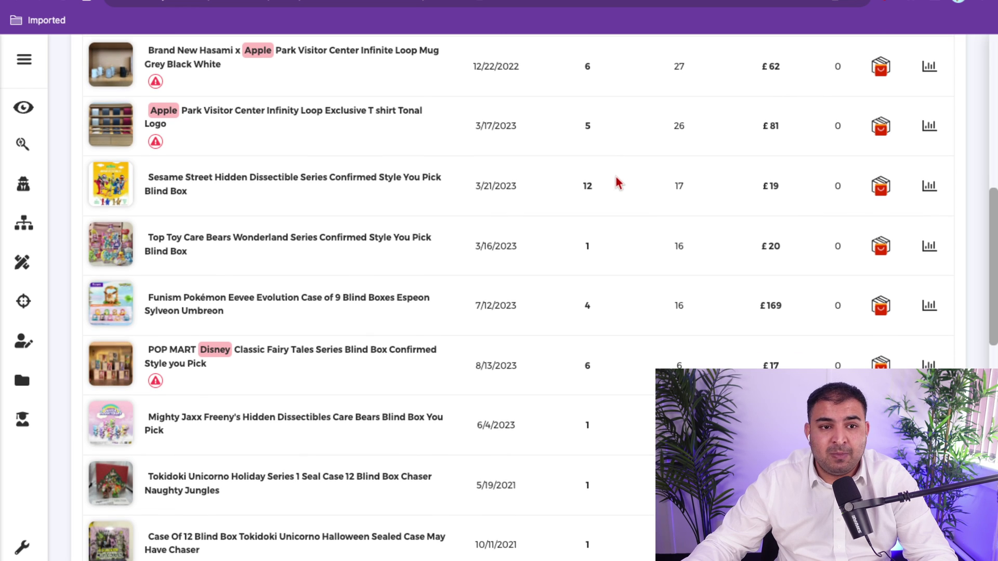
scroll(681, 187, down, 5)
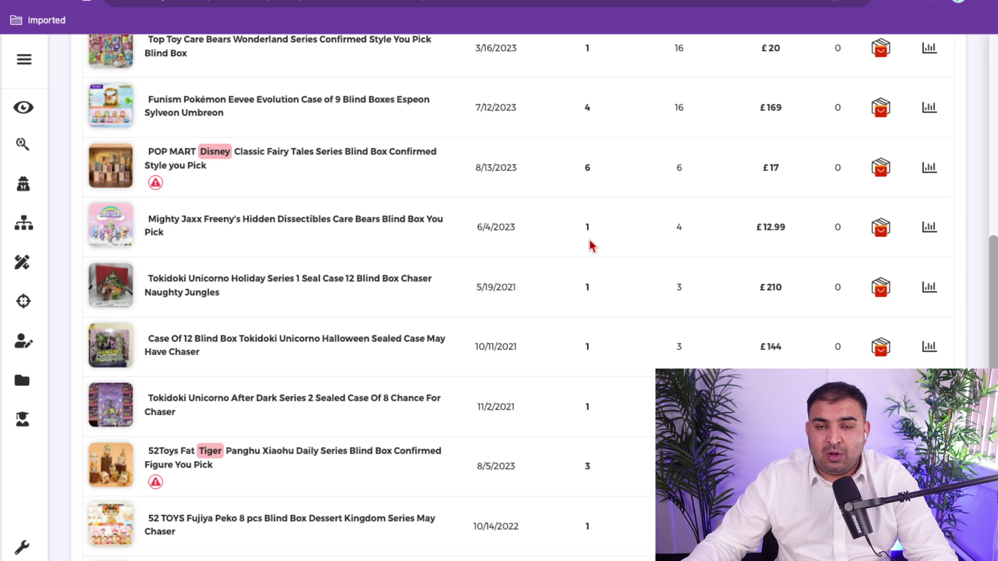
scroll(592, 244, down, 5)
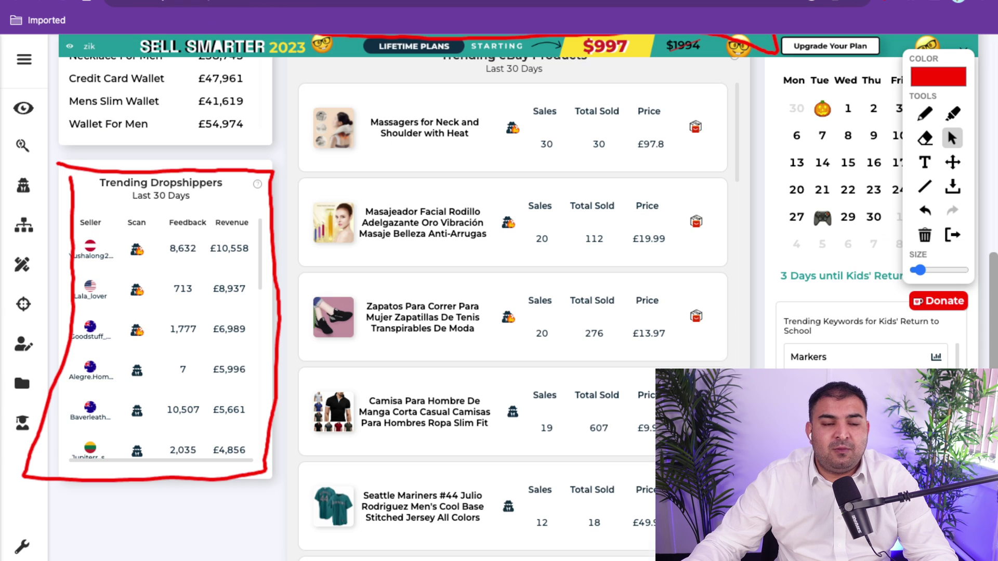
Step: Erase all red annotations and scroll to Seller Settings (eBay.co.uk, Dropshipping, AliExpress, United Kingdom)
scroll(541, 258, up, 6)
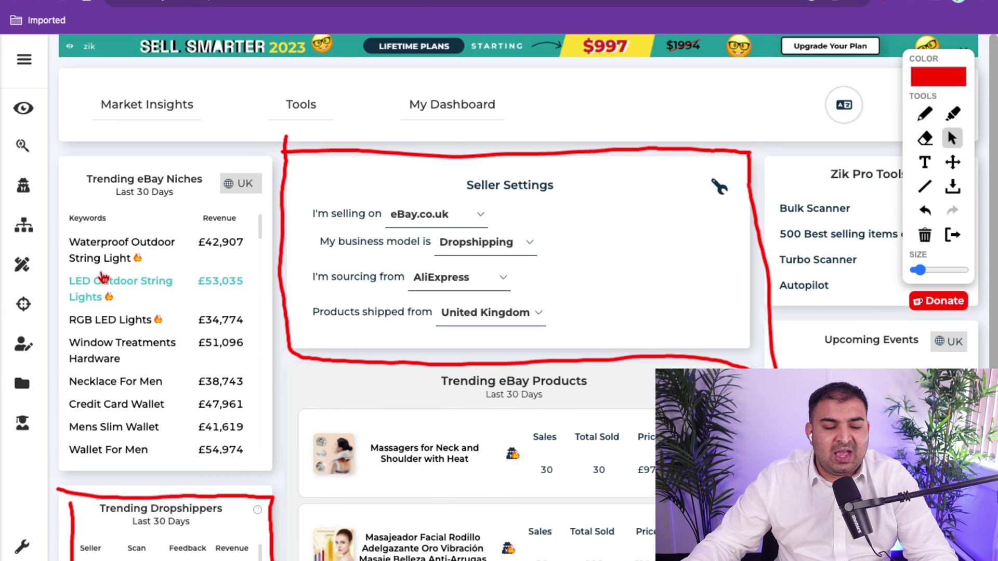
click(925, 235)
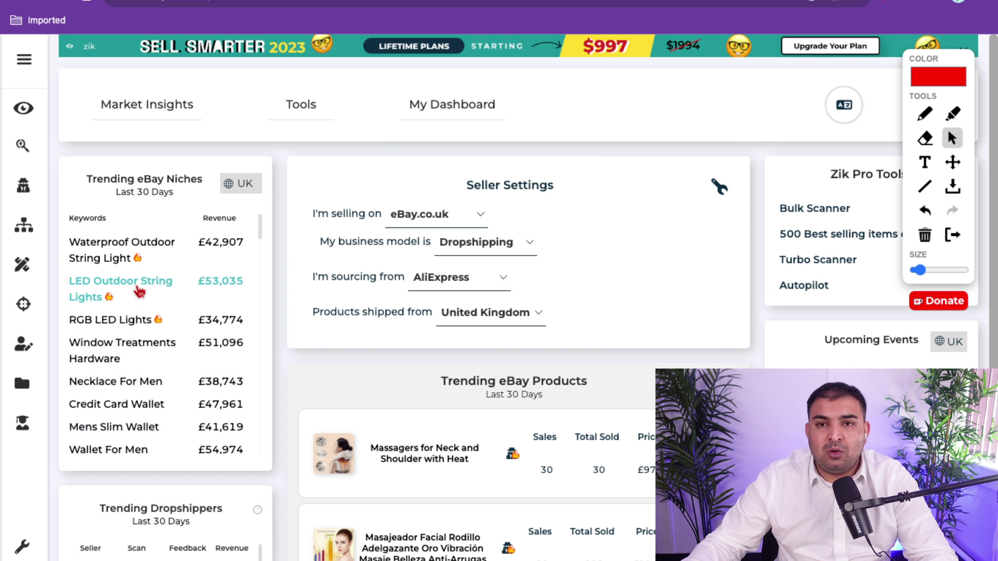
scroll(499, 347, down, 2)
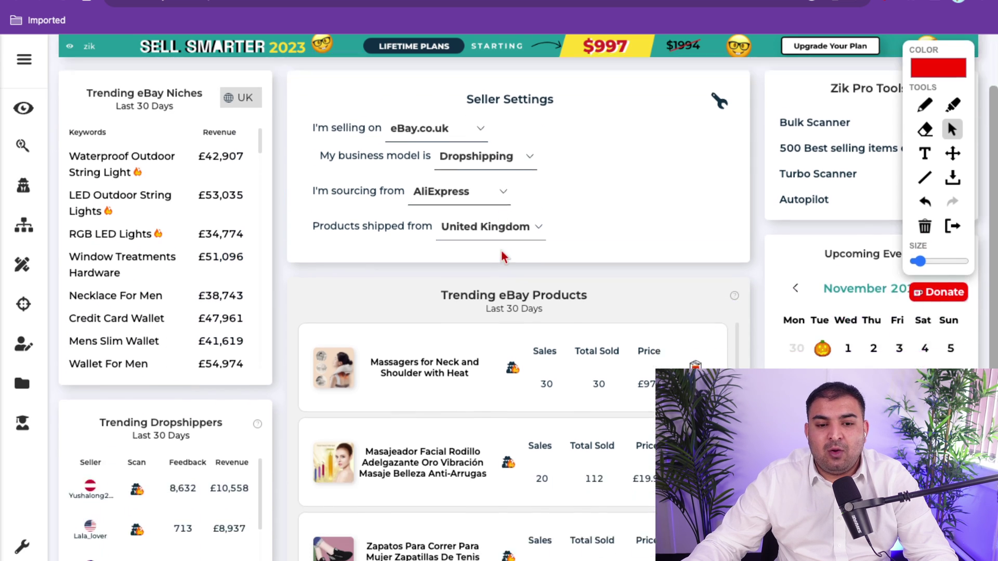
scroll(515, 346, up, 2)
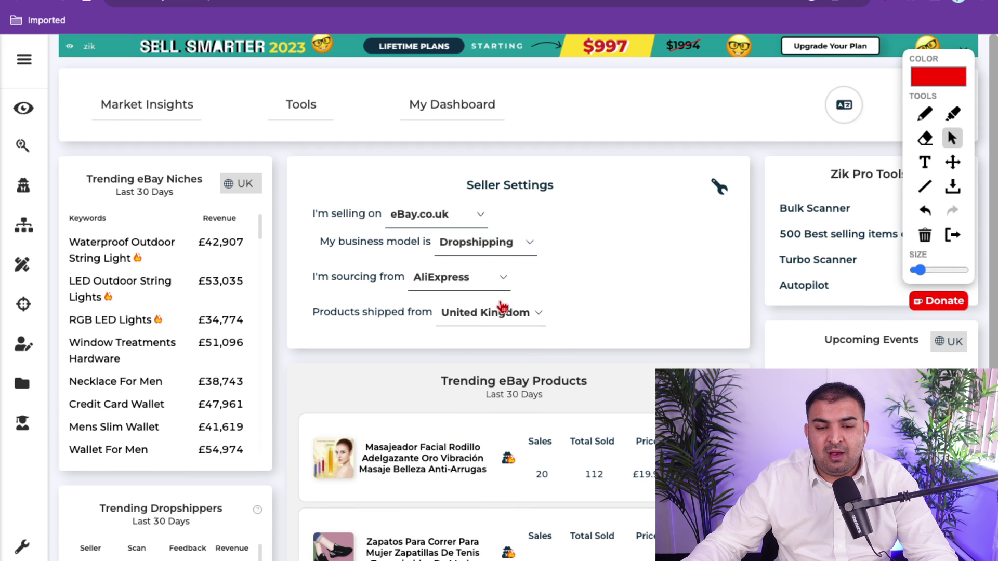
scroll(459, 314, down, 1)
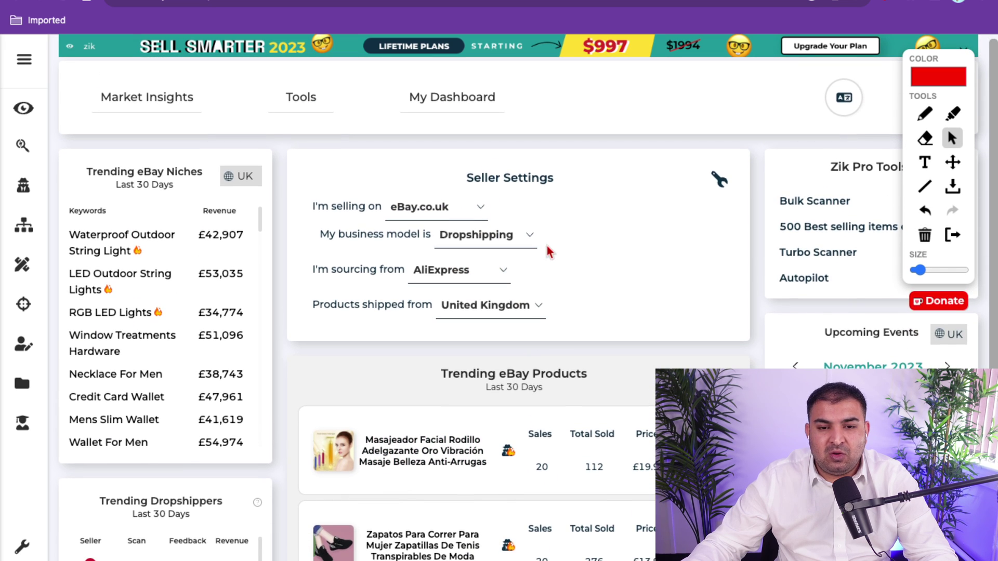
Step: Change the business model to Brand Owner and browse the refreshed Trending eBay Products list
click(509, 237)
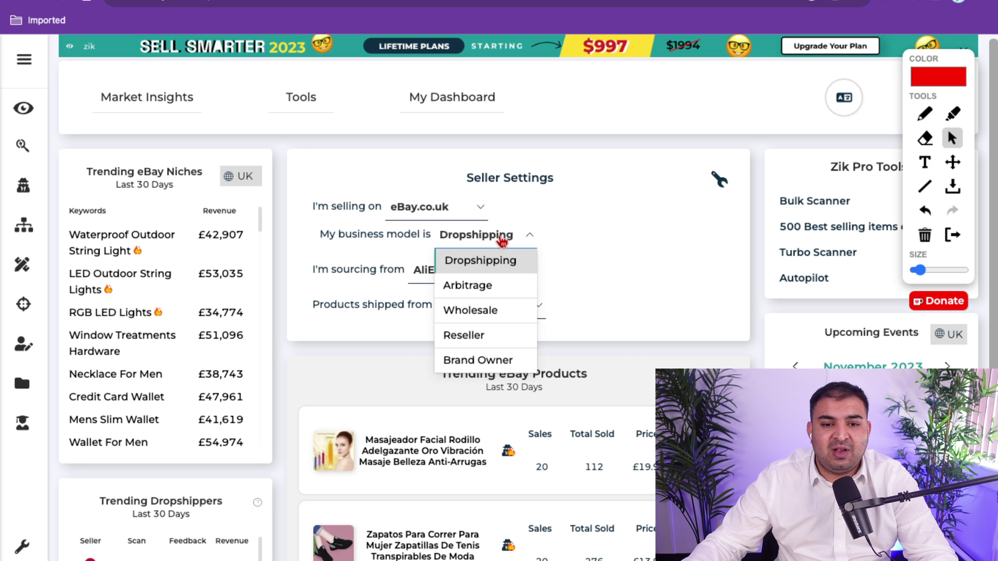
click(484, 363)
scroll(508, 312, down, 3)
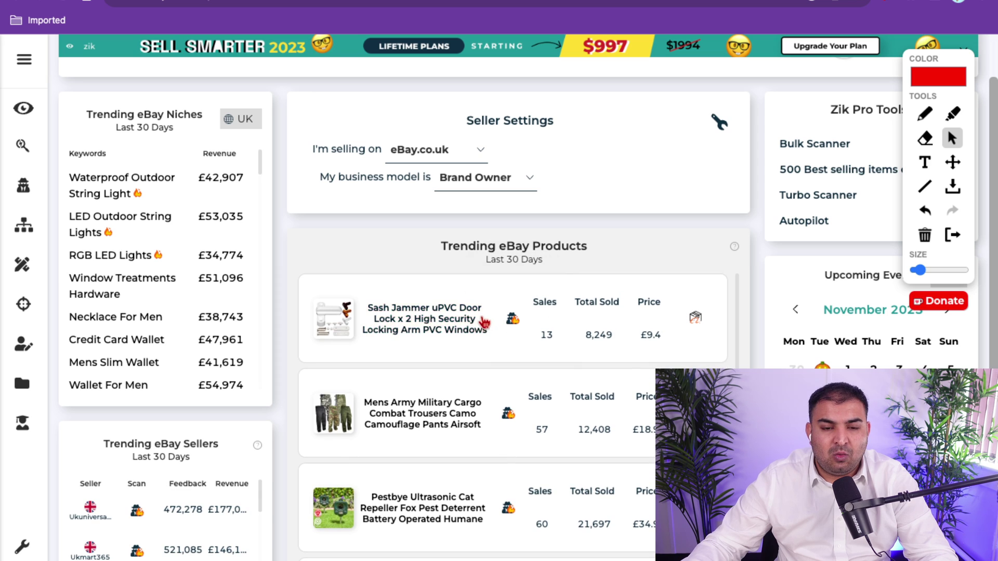
scroll(458, 315, down, 1)
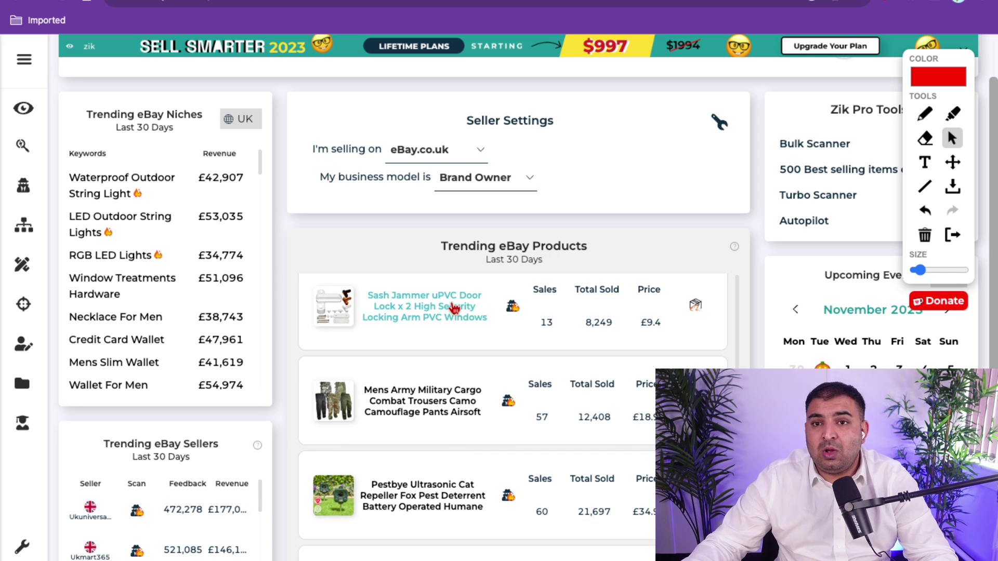
scroll(455, 314, down, 1)
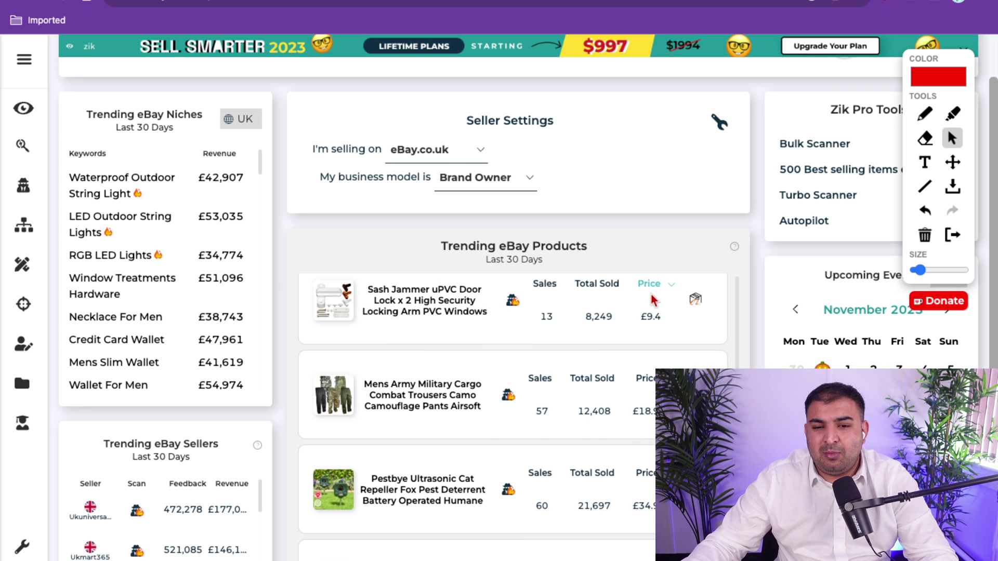
scroll(598, 307, down, 1)
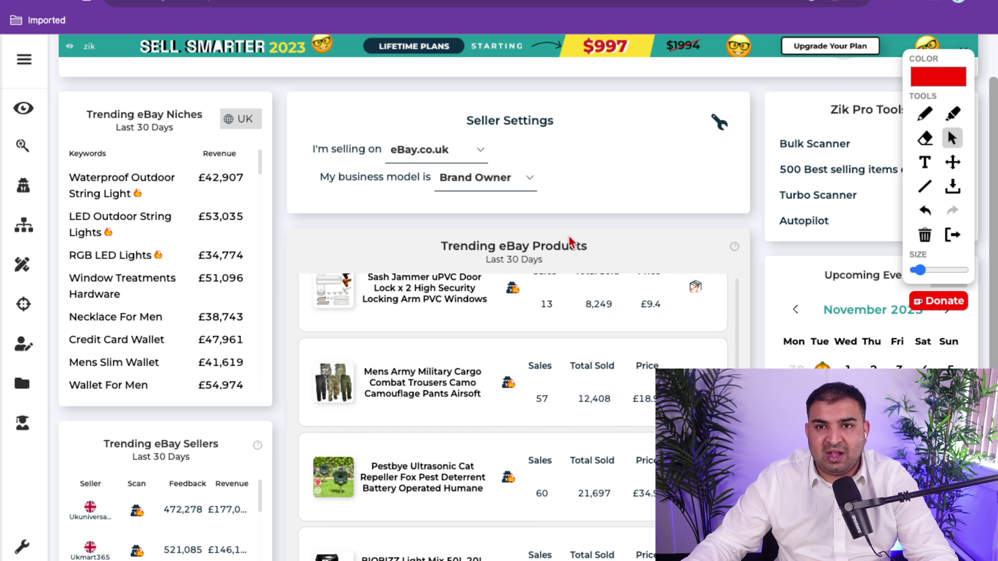
scroll(570, 242, up, 1)
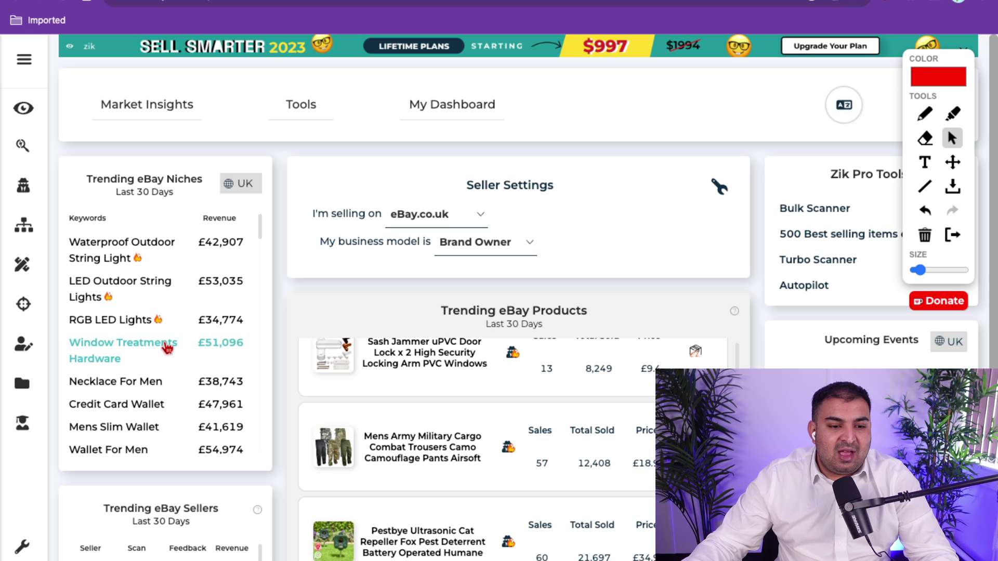
scroll(167, 347, down, 1)
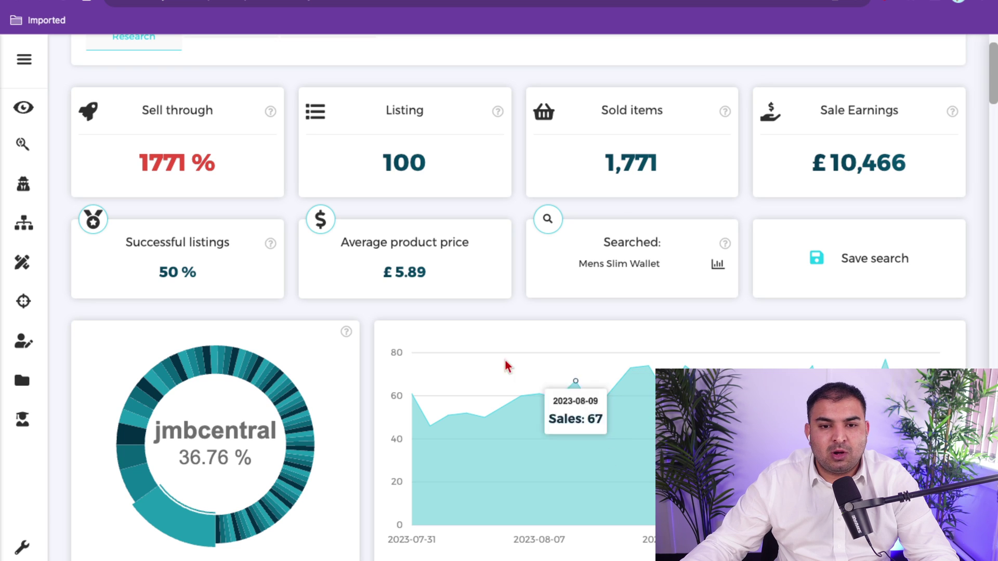
scroll(322, 258, down, 3)
scroll(158, 121, up, 2)
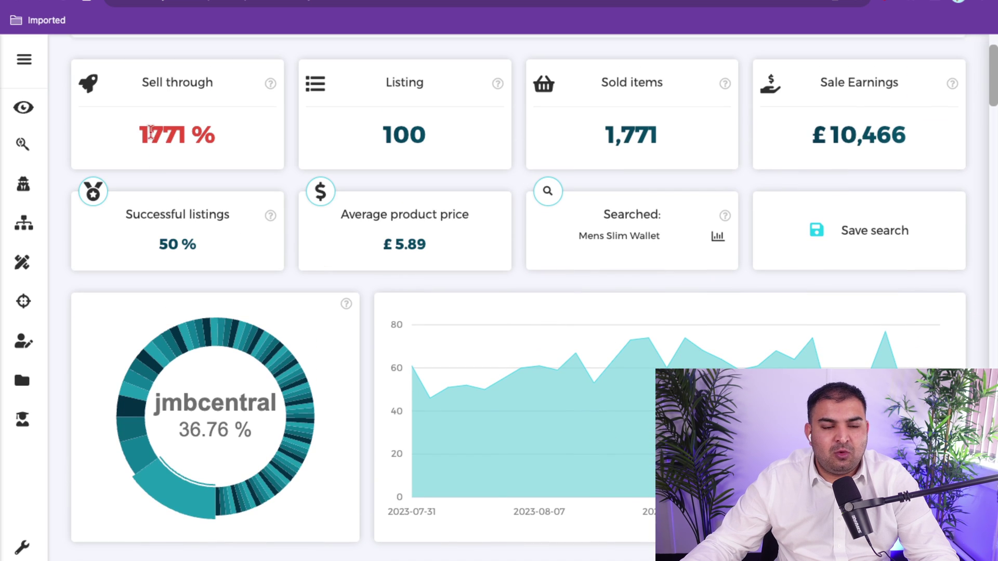
drag(141, 133, 222, 145)
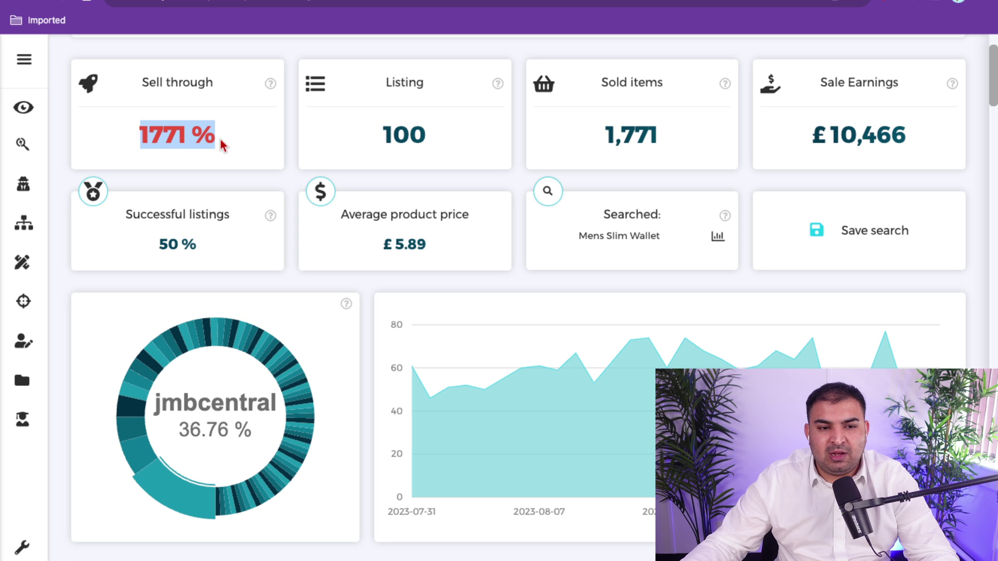
drag(157, 242, 199, 242)
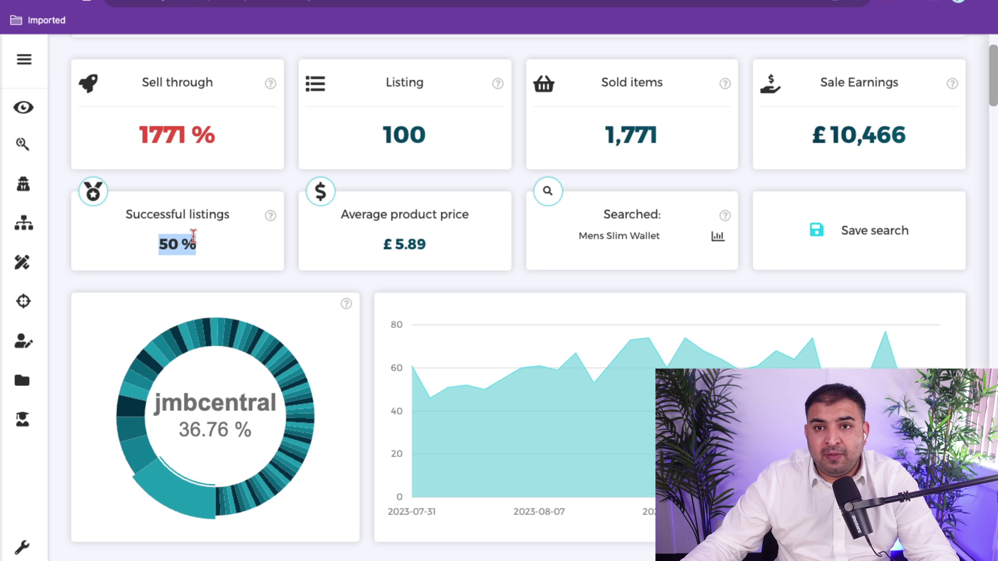
scroll(186, 231, down, 1)
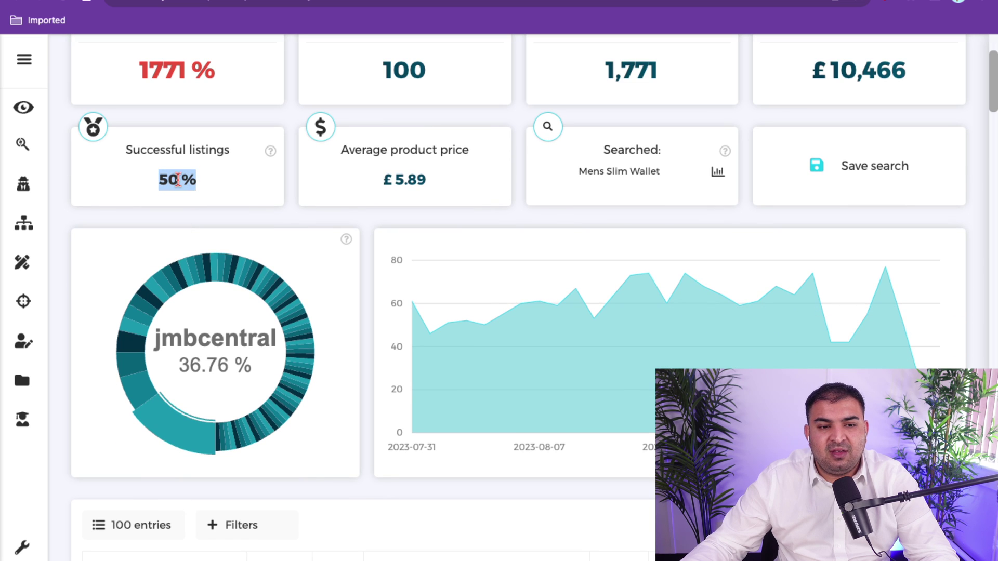
scroll(393, 239, up, 3)
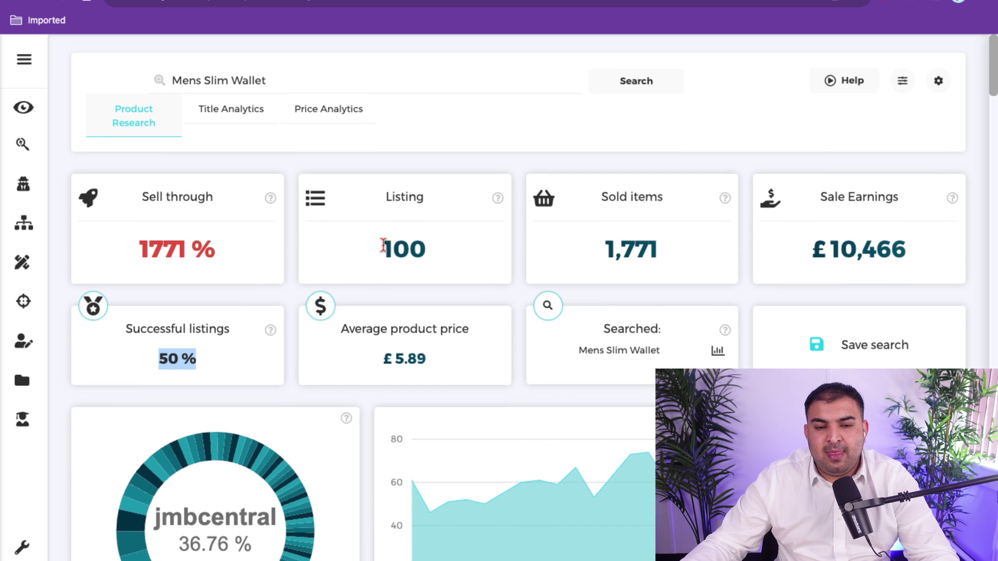
drag(383, 244, 406, 246)
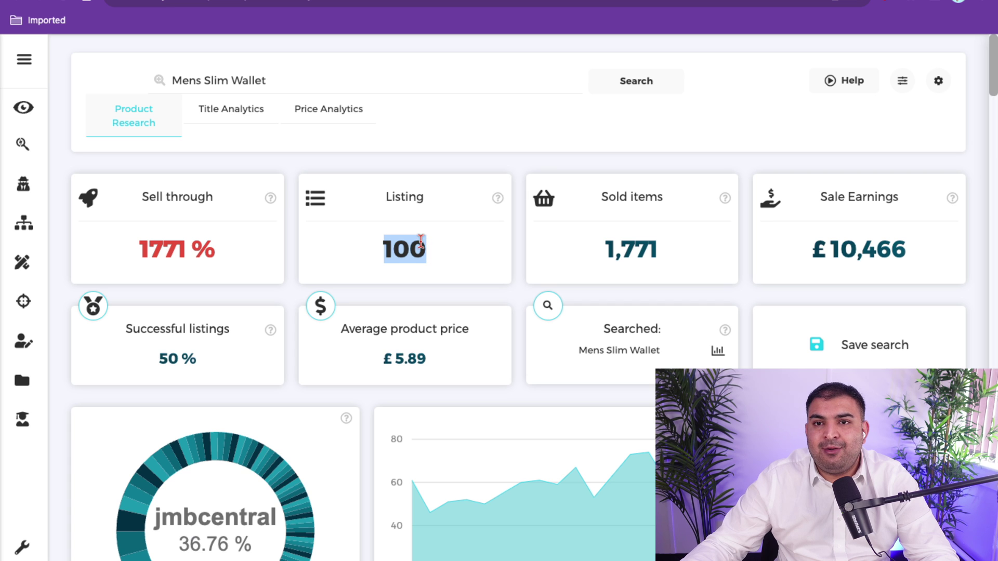
scroll(420, 243, down, 1)
scroll(421, 242, down, 1)
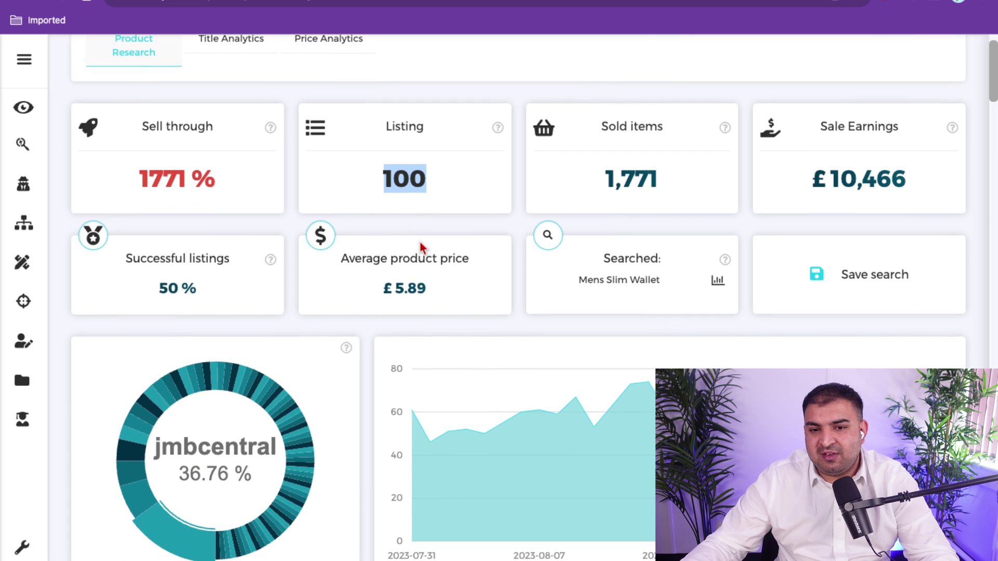
drag(608, 180, 664, 186)
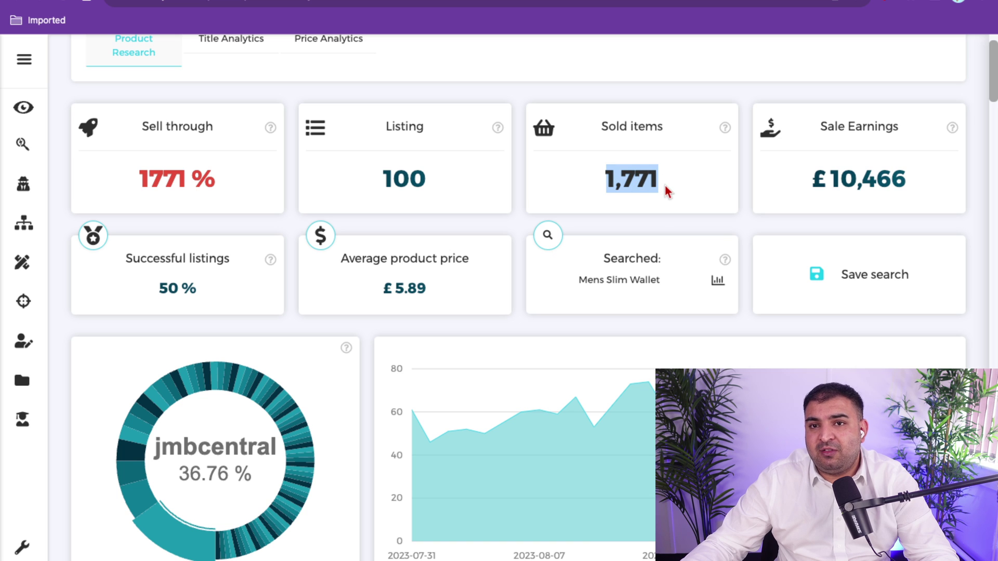
scroll(662, 186, down, 1)
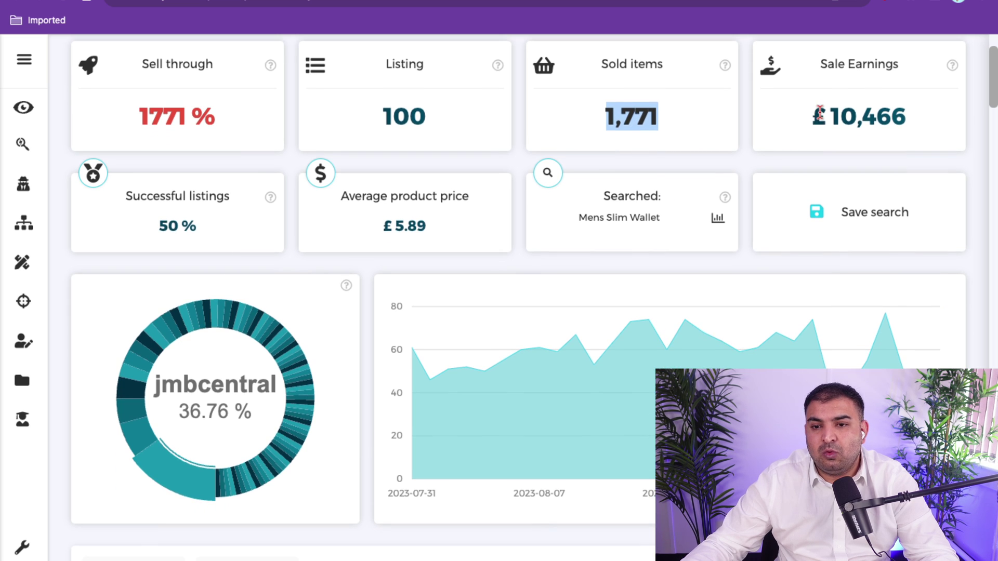
drag(824, 117, 903, 112)
scroll(881, 119, down, 2)
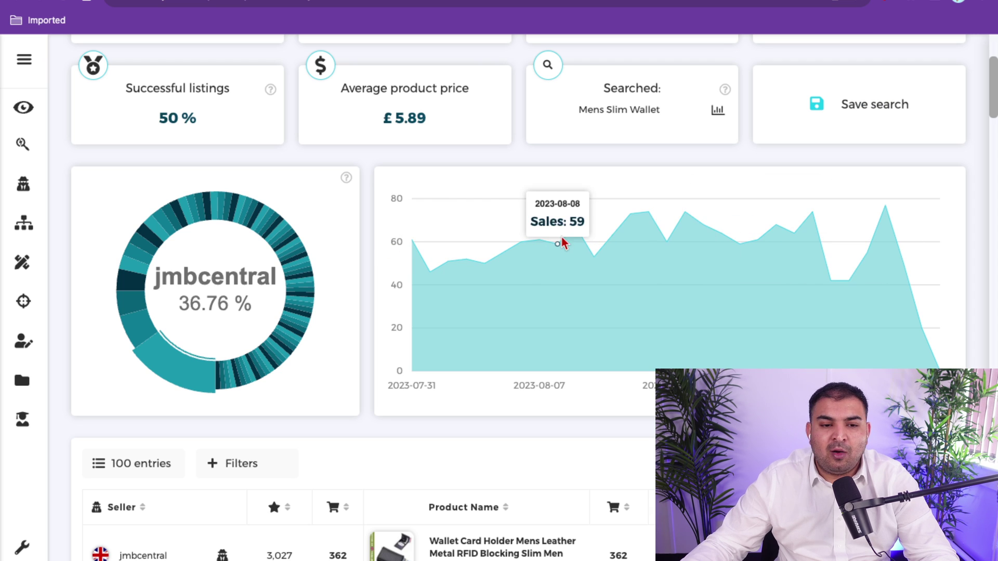
scroll(571, 243, down, 1)
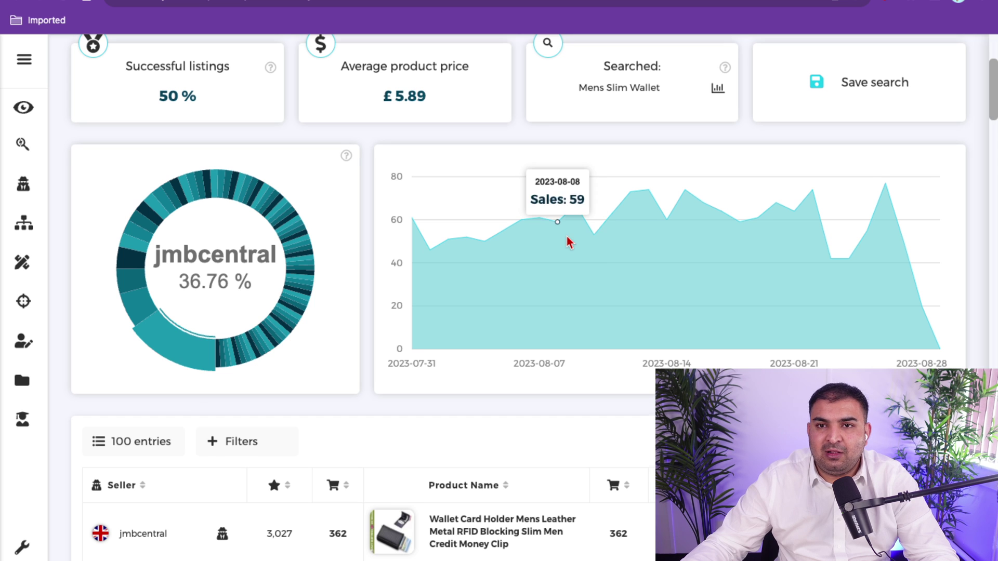
scroll(566, 236, down, 1)
scroll(570, 239, down, 1)
scroll(572, 243, down, 10)
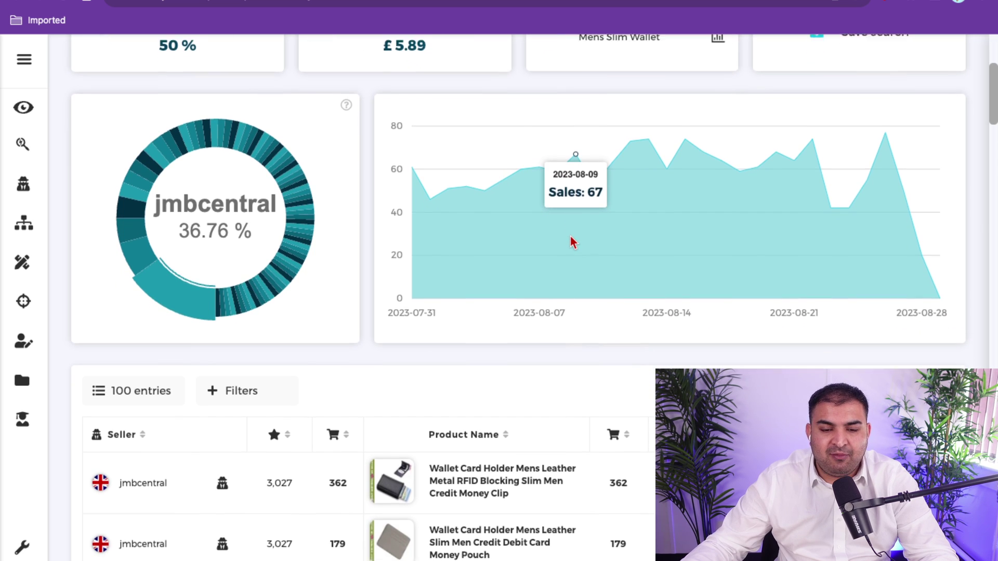
Step: Sort the Mens Slim Wallet listings by feedback ascending and scan them, e.g. a £17.99 leather wallet
scroll(451, 258, up, 3)
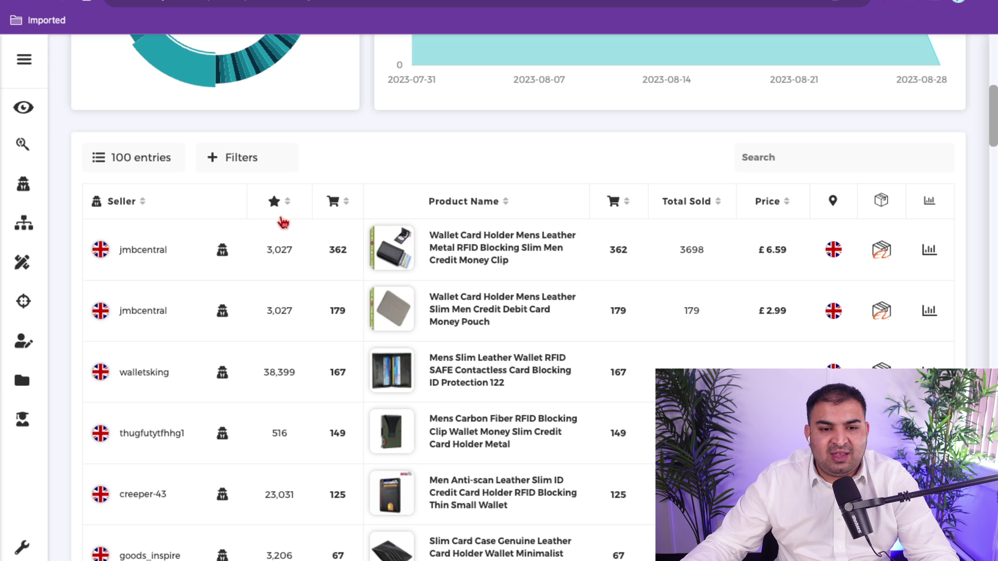
scroll(582, 310, down, 1)
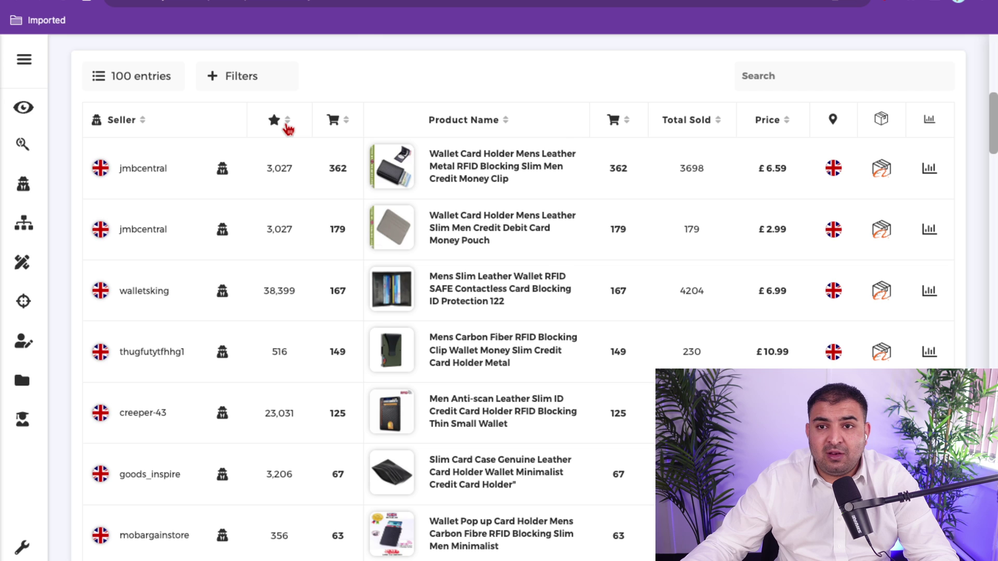
click(287, 121)
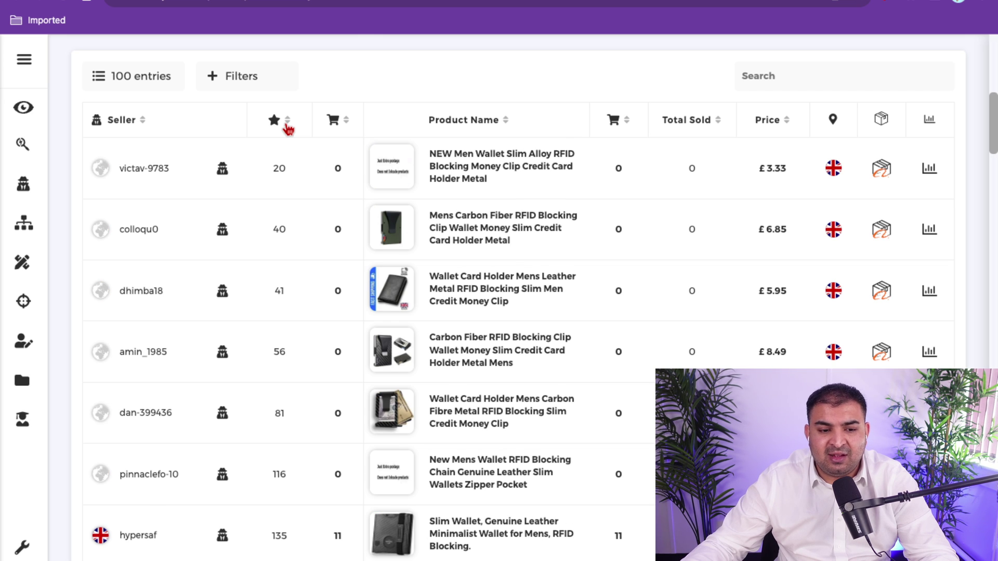
scroll(288, 128, down, 3)
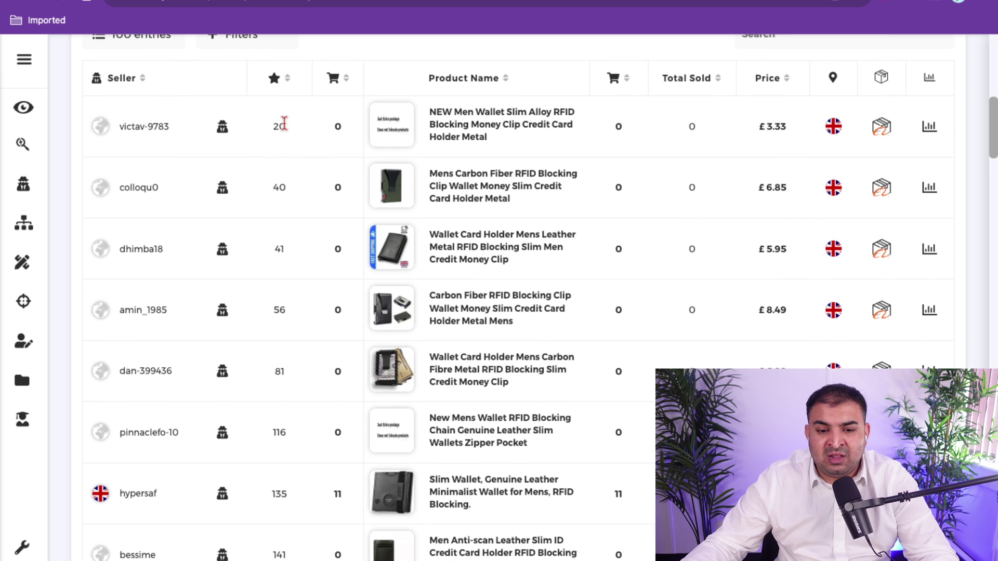
scroll(286, 128, down, 1)
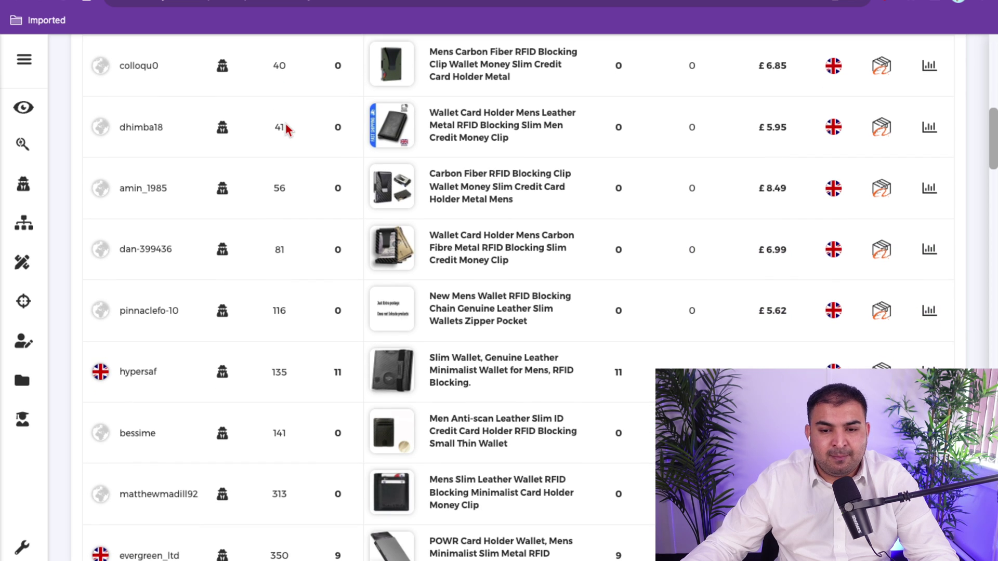
scroll(286, 125, down, 3)
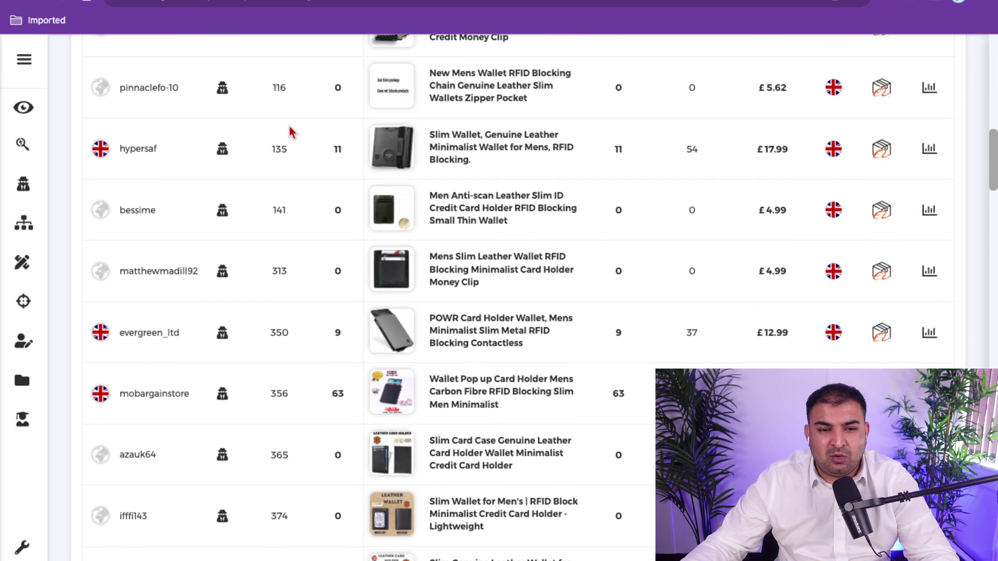
mouse_move(435, 146)
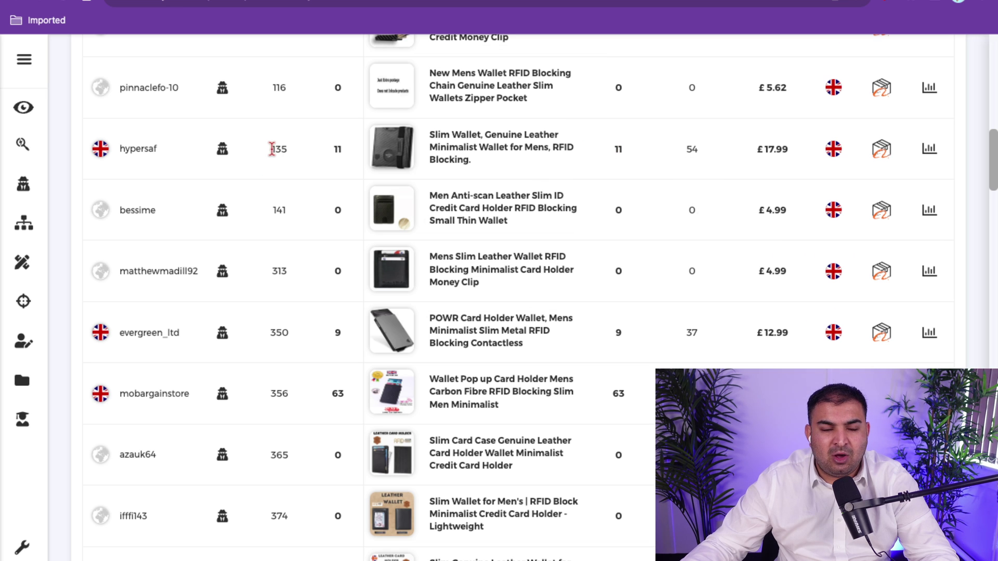
mouse_move(391, 151)
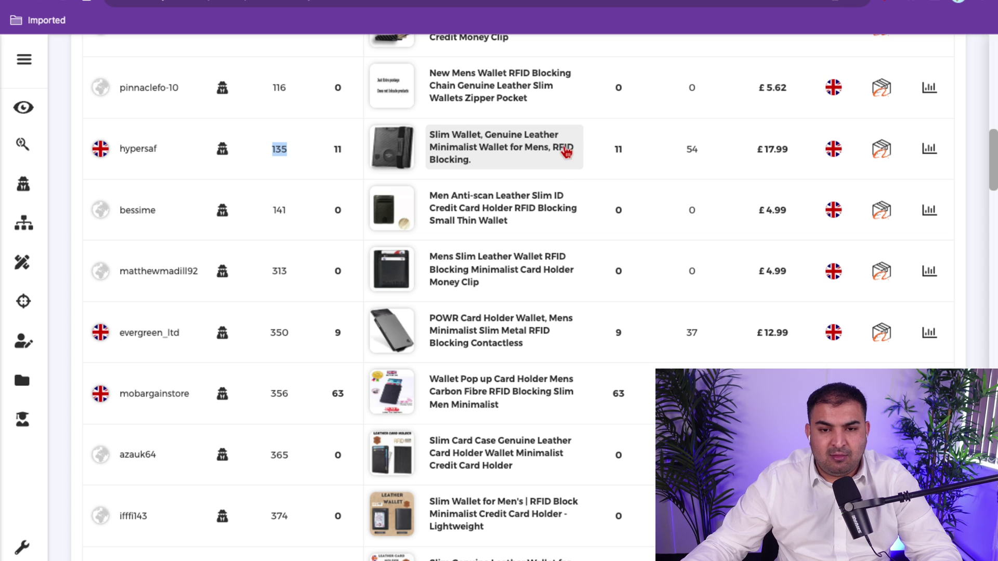
Step: Show similar Alibaba products for the £17.99 genuine leather slim wallet row
click(883, 156)
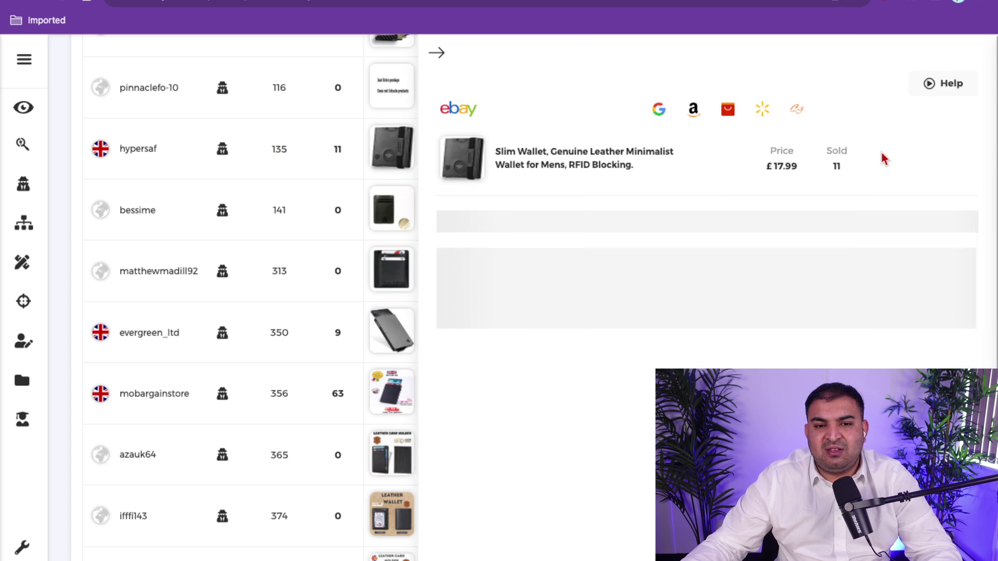
scroll(772, 237, down, 1)
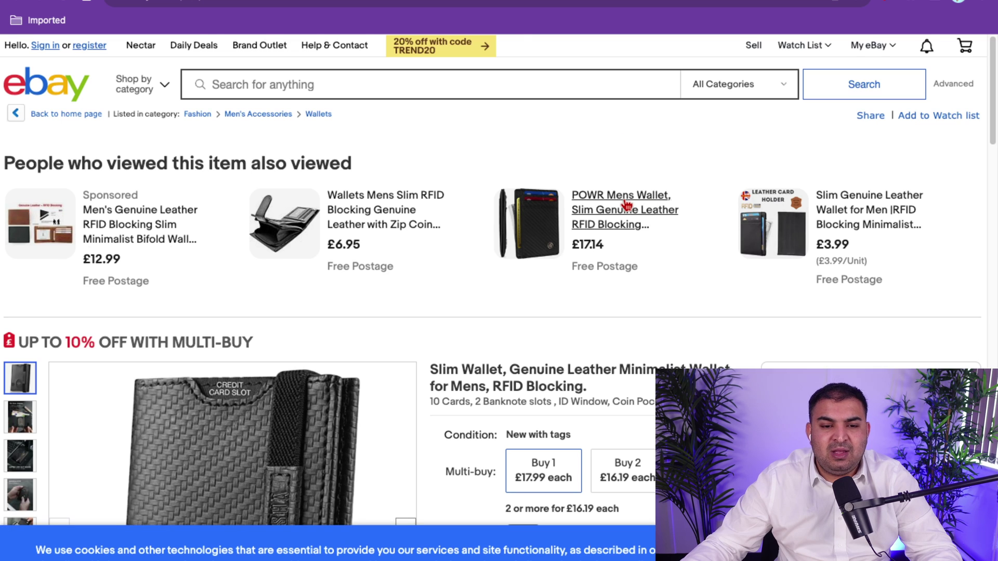
Step: Check the stock still available on the £17.99 slim wallet's eBay listing
scroll(624, 203, down, 7)
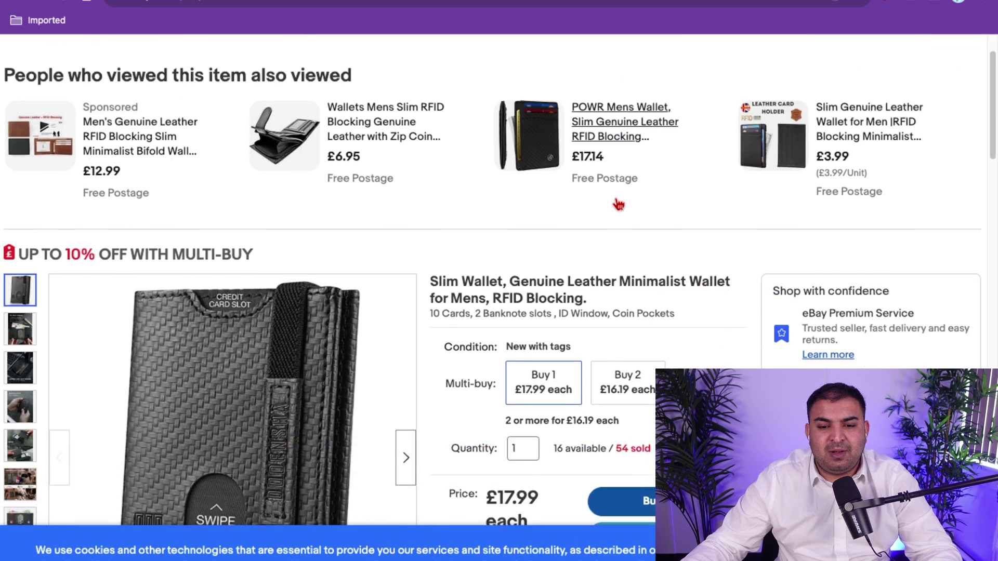
scroll(616, 198, down, 1)
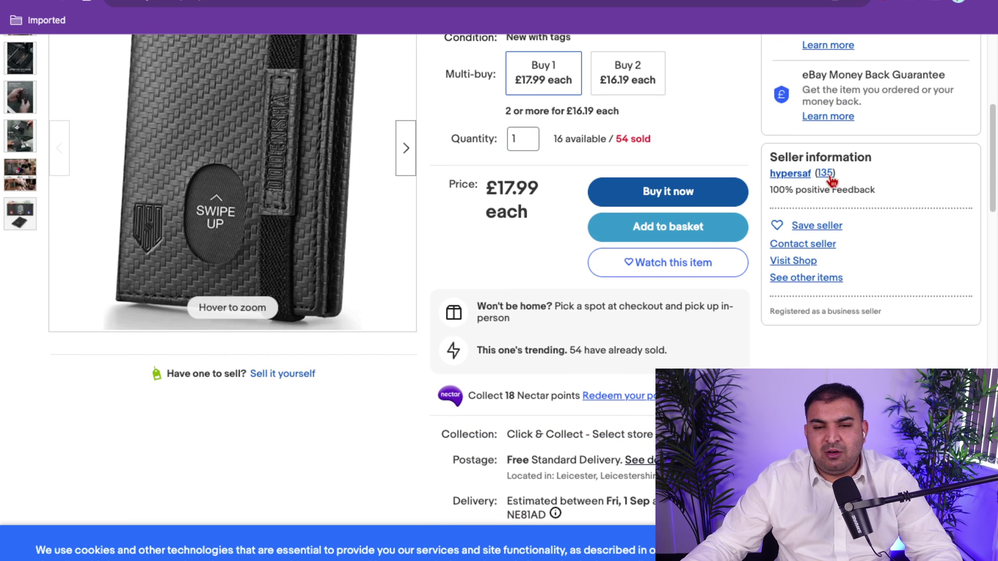
scroll(829, 180, up, 3)
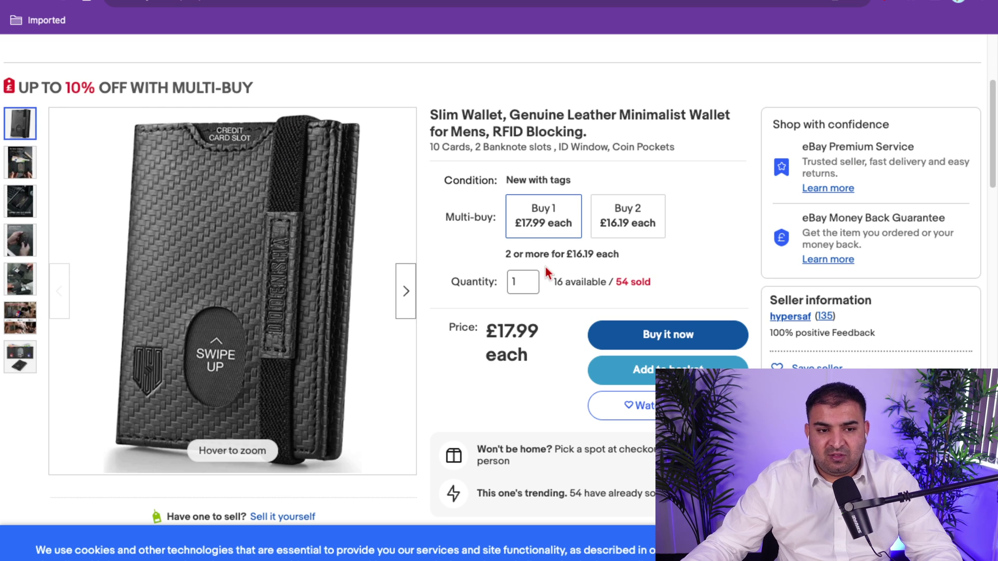
scroll(548, 271, down, 2)
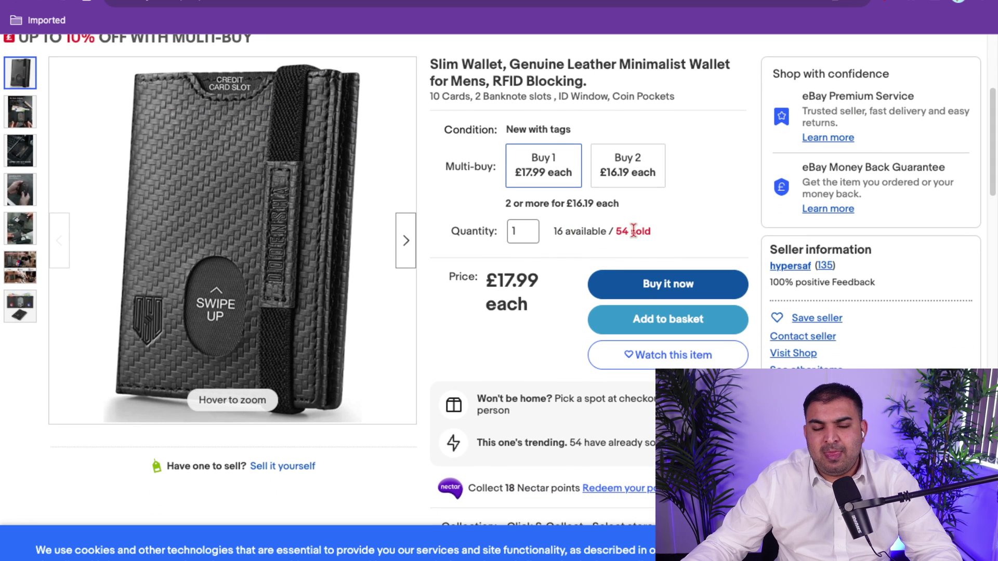
drag(615, 232, 552, 232)
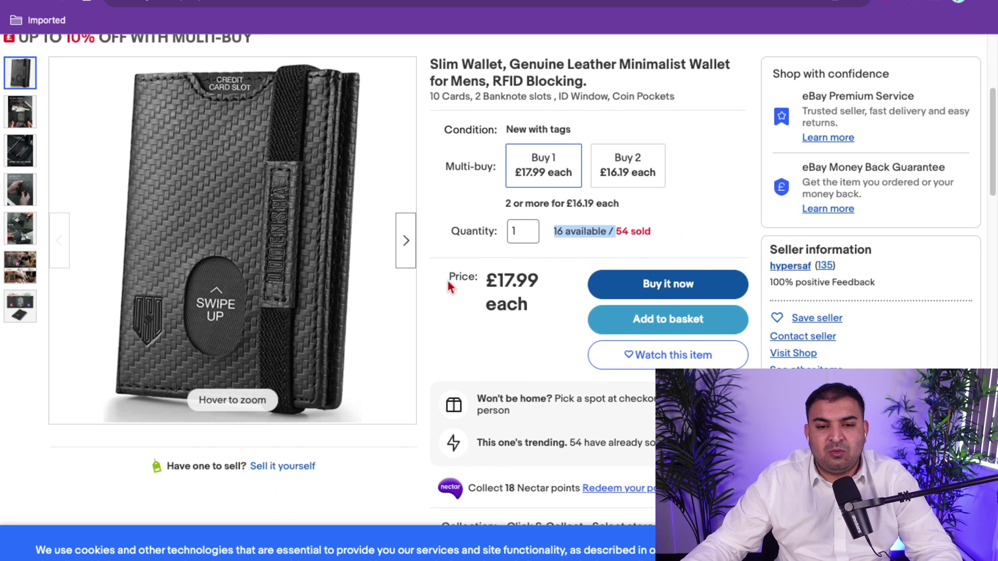
drag(484, 279, 554, 274)
Step: Confirm the listing's 54 sales, then close the Alibaba panel in ZIK Analytics
scroll(549, 274, down, 2)
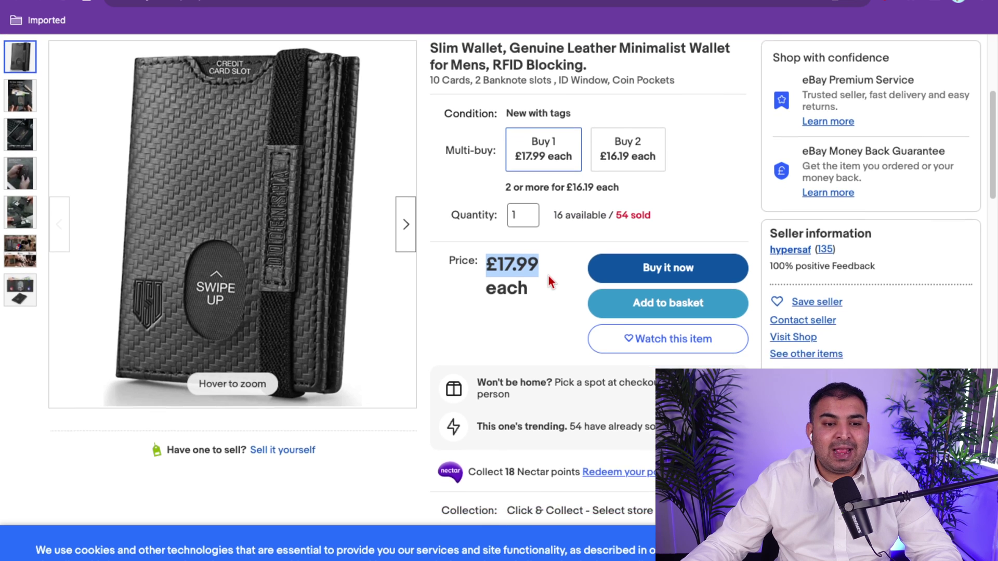
scroll(547, 275, down, 6)
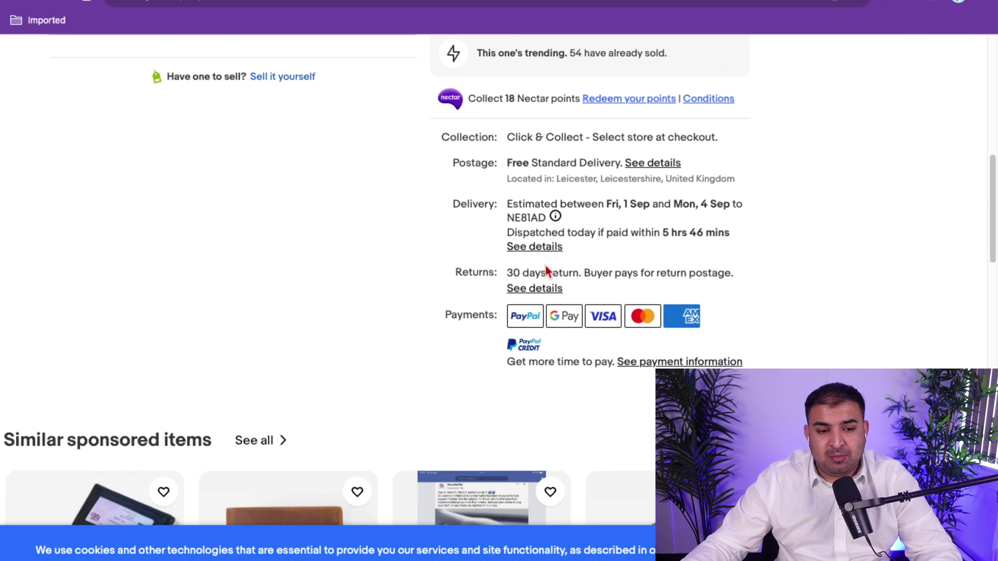
scroll(545, 268, down, 2)
scroll(541, 273, up, 15)
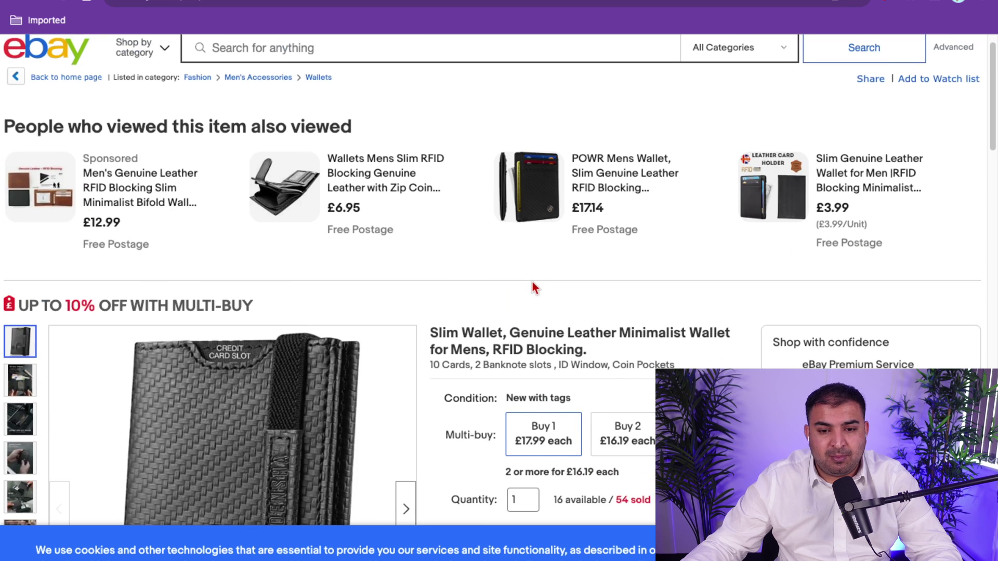
scroll(533, 282, down, 4)
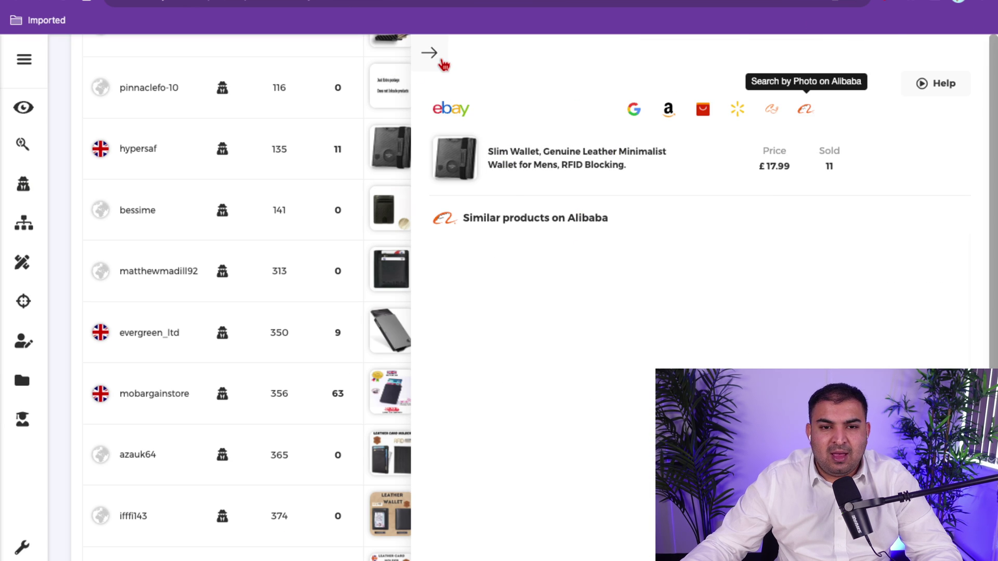
click(439, 58)
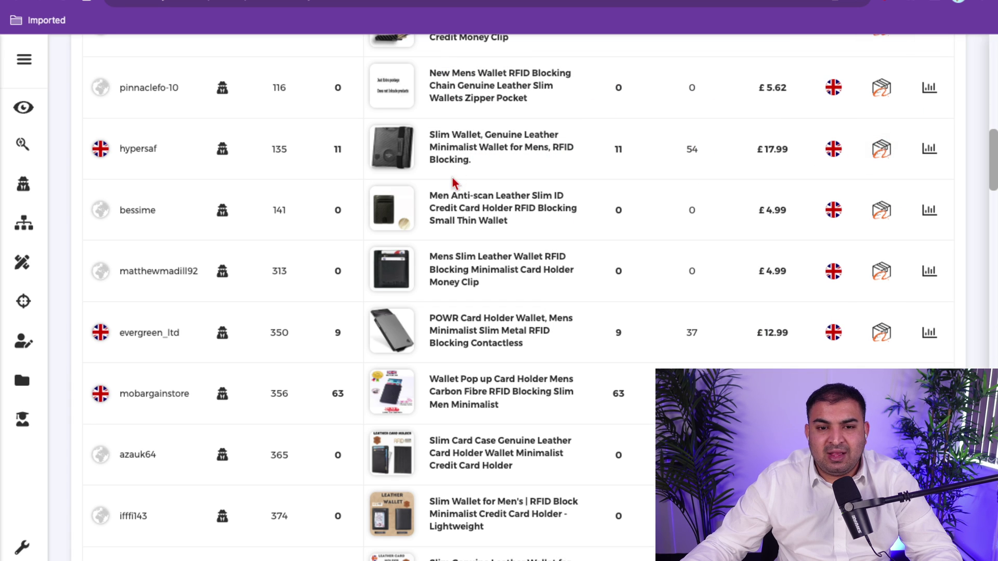
Step: Open the 'Slim Wallet, Genuine Leather Minimalist Wallet' eBay listing and select its full title
click(513, 166)
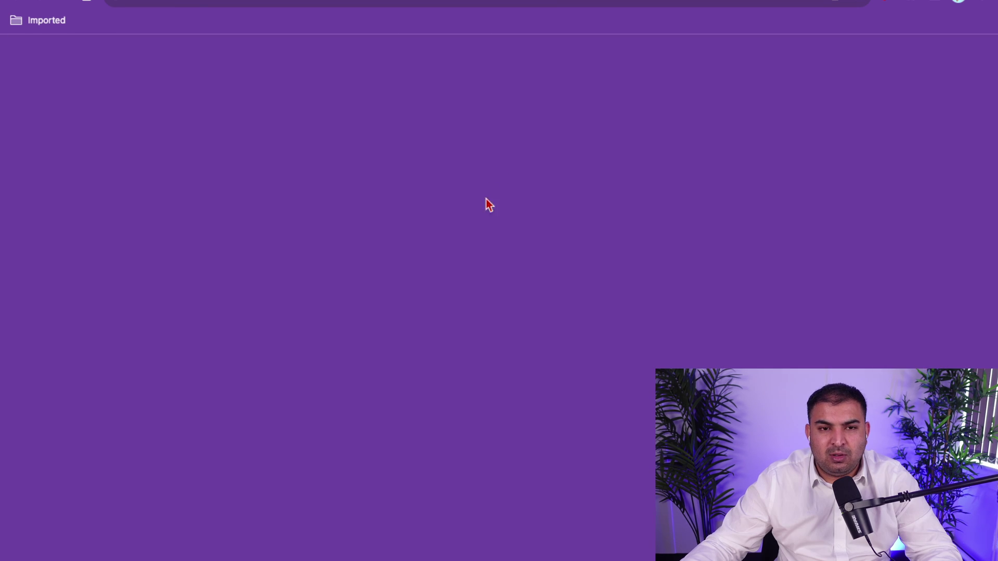
scroll(534, 373, down, 2)
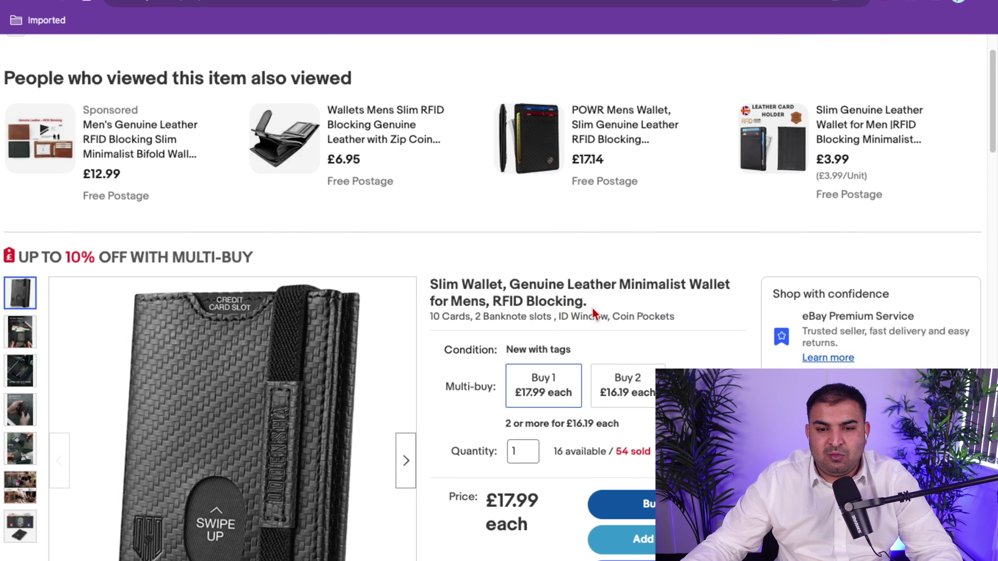
scroll(587, 312, up, 2)
scroll(575, 375, up, 2)
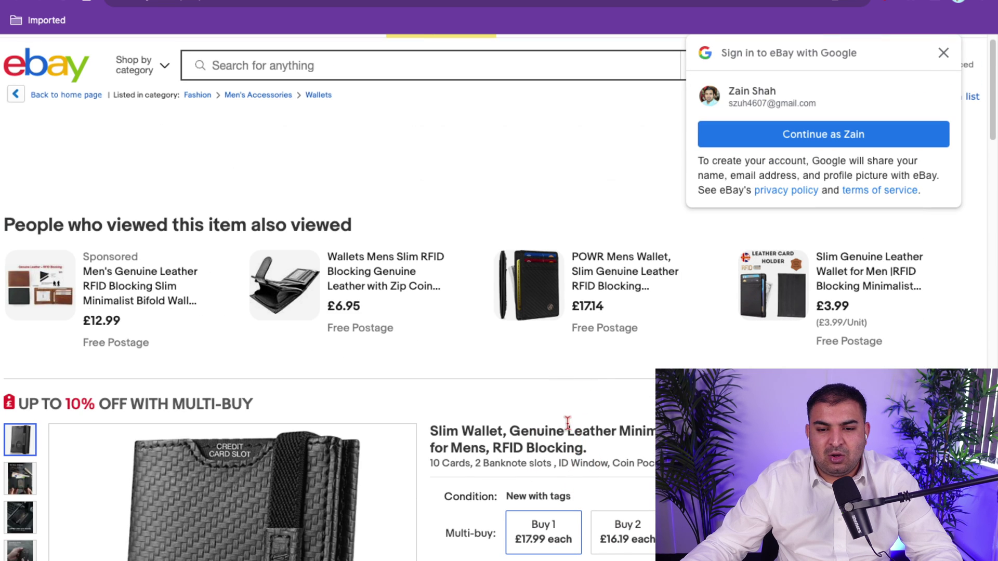
triple_click(581, 452)
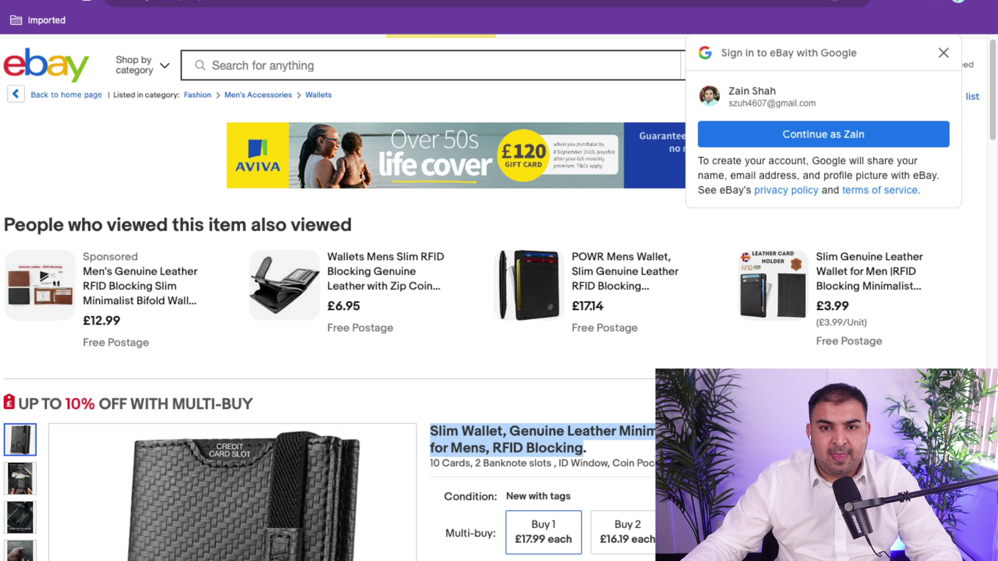
Step: Search Alibaba for the copied eBay slim wallet title
click(570, 3)
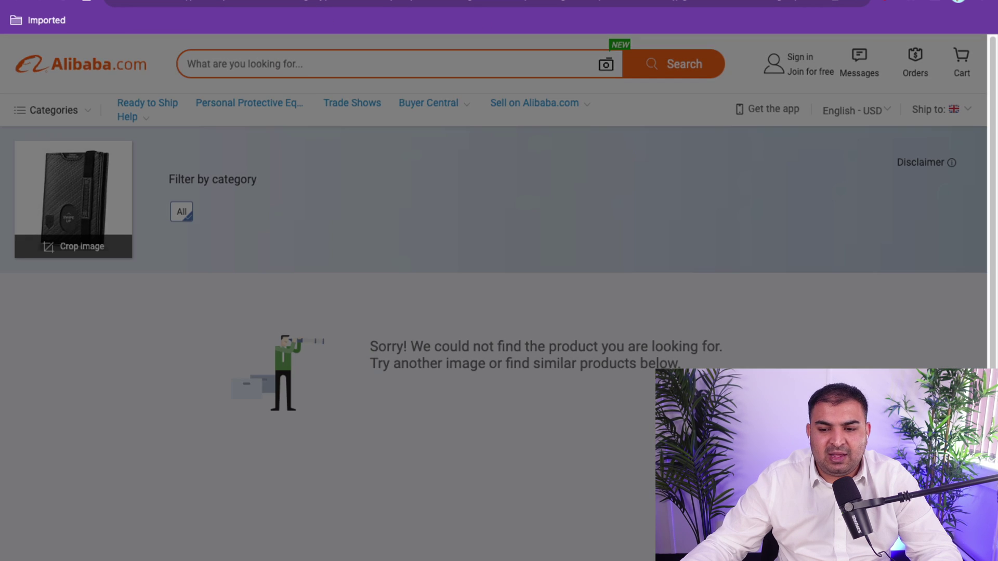
click(314, 63)
text(Slim Wallet, Genuine Leather Minimalist Wallet for Mens, RFID Blocking)
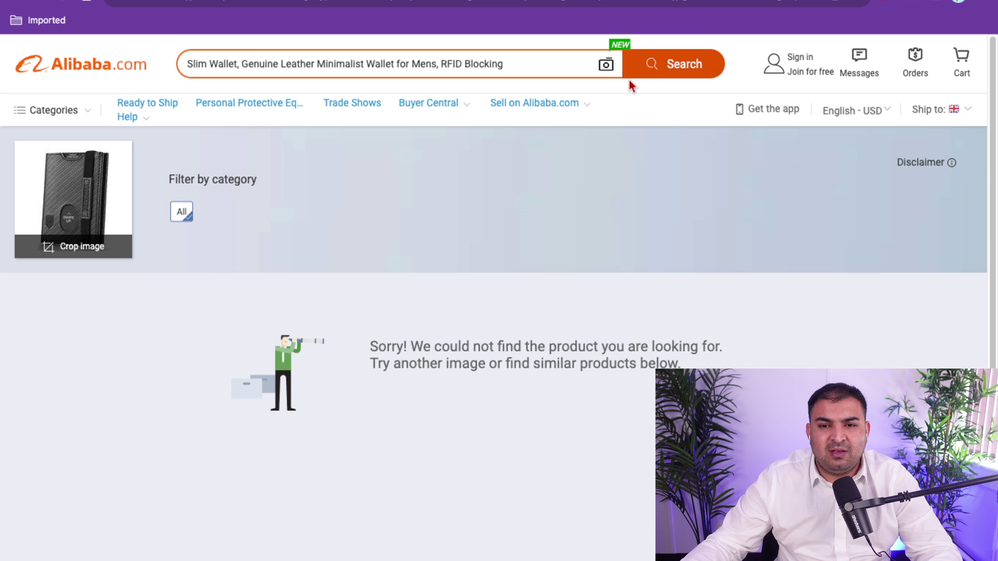
click(70, 78)
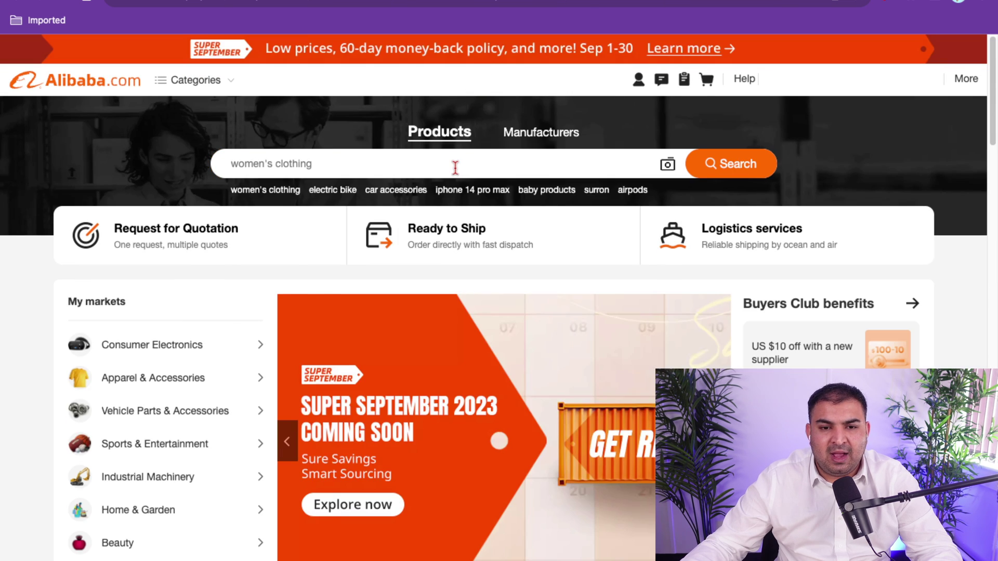
click(453, 163)
text(Slim Wallet, Genuine Leather Minimalist Wallet for Mens, RFID Blocking)
click(717, 164)
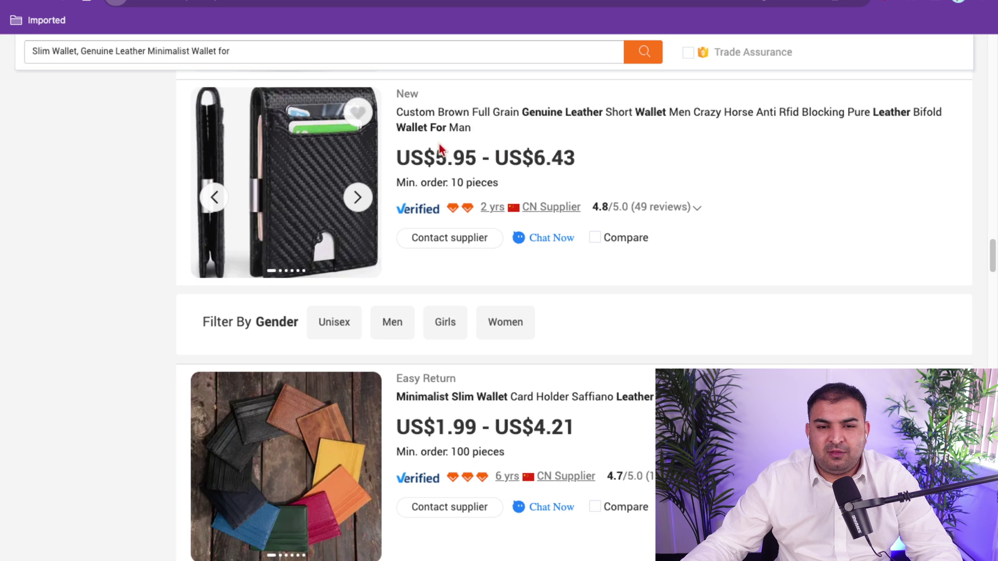
Step: Review the Alibaba wallet supplier results, priced from US$1.08
scroll(473, 120, down, 5)
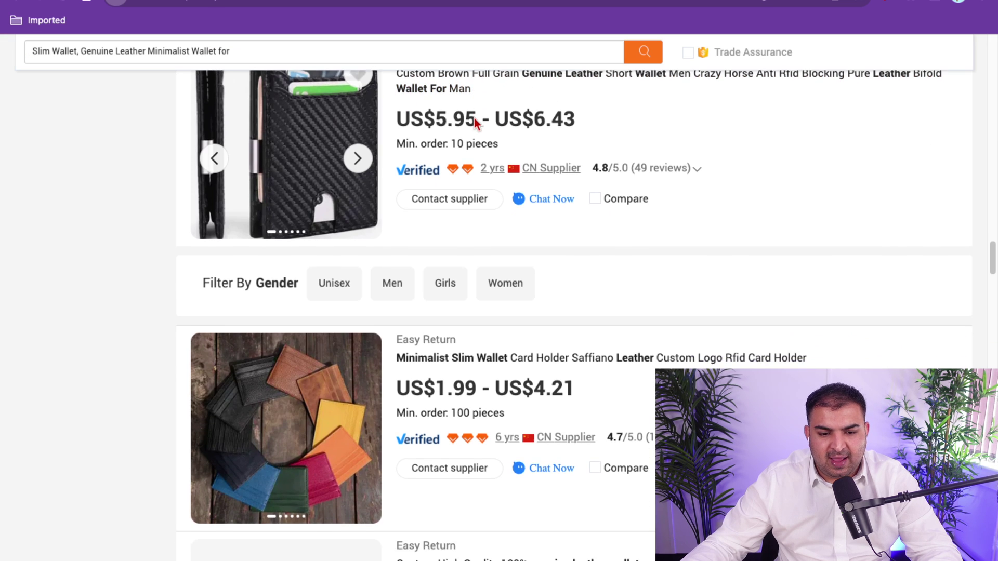
scroll(476, 121, up, 8)
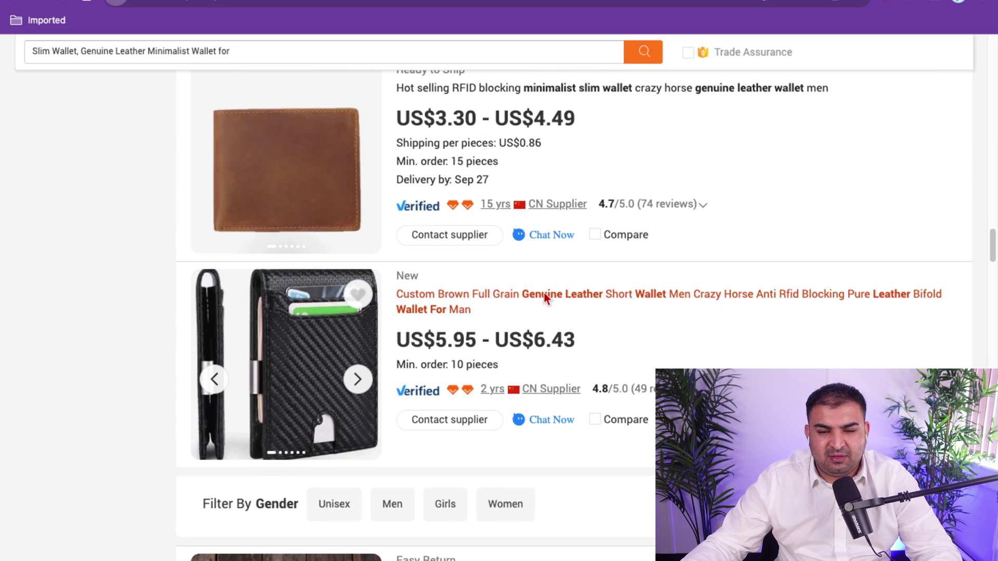
scroll(528, 254, down, 15)
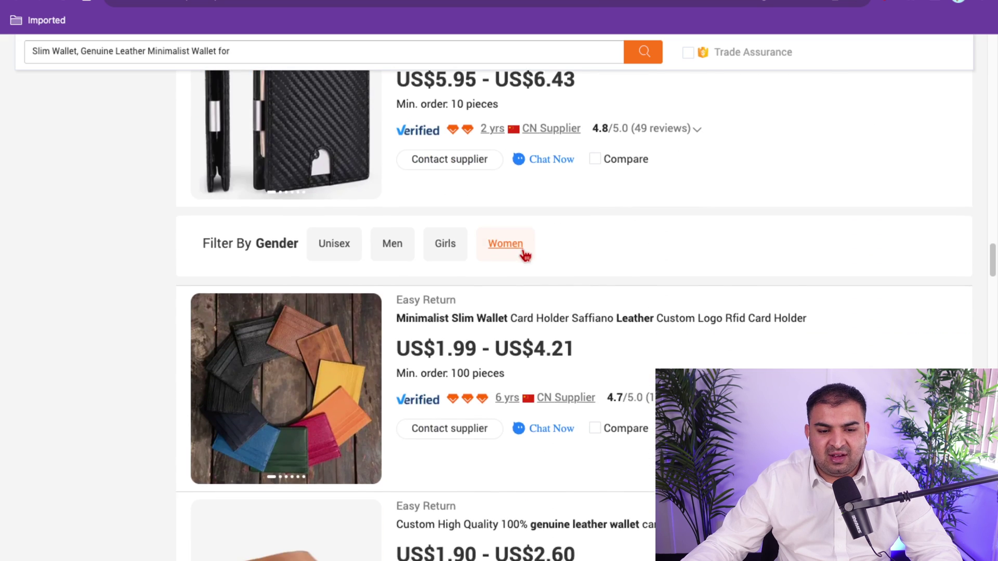
scroll(521, 254, down, 8)
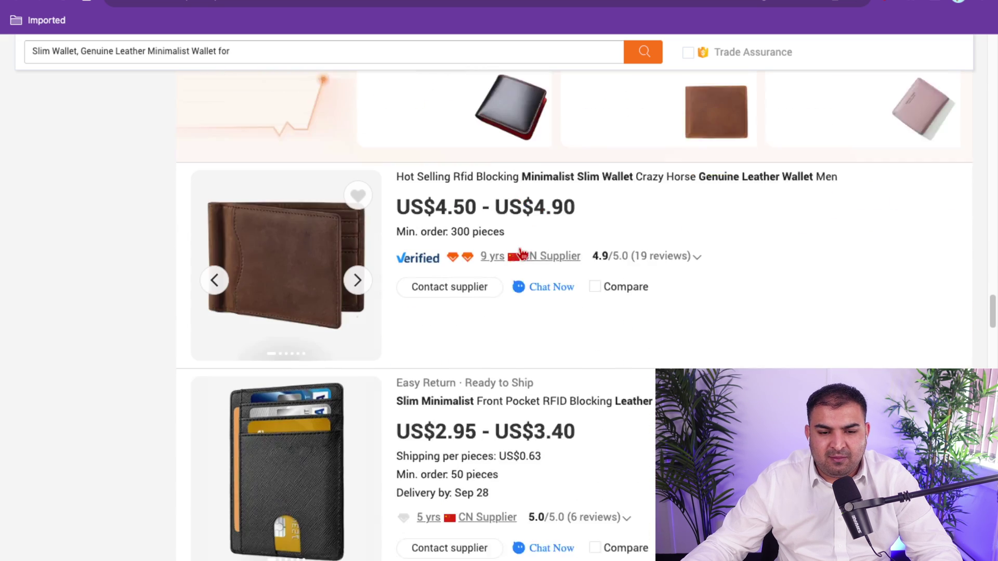
scroll(551, 208, up, 7)
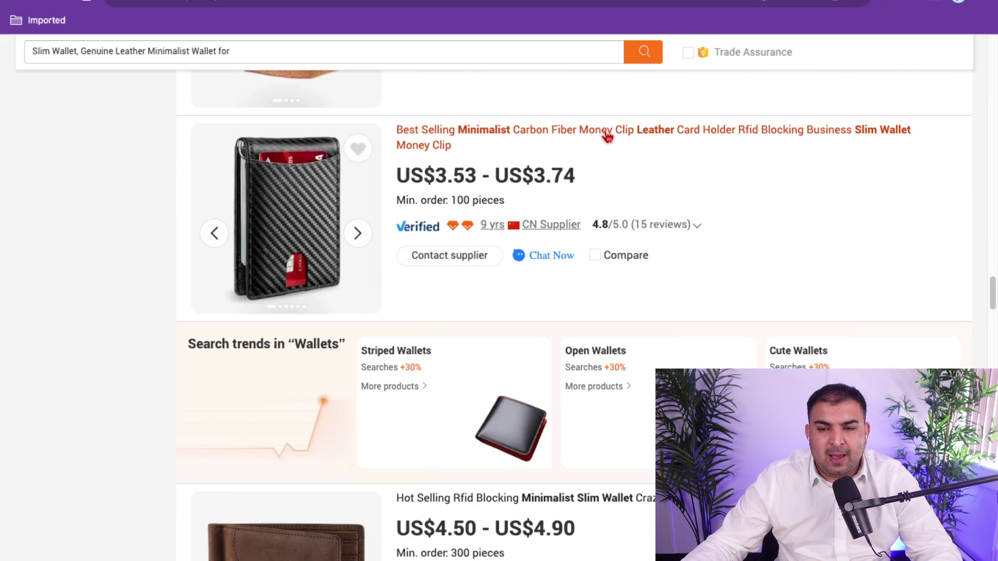
scroll(396, 214, down, 13)
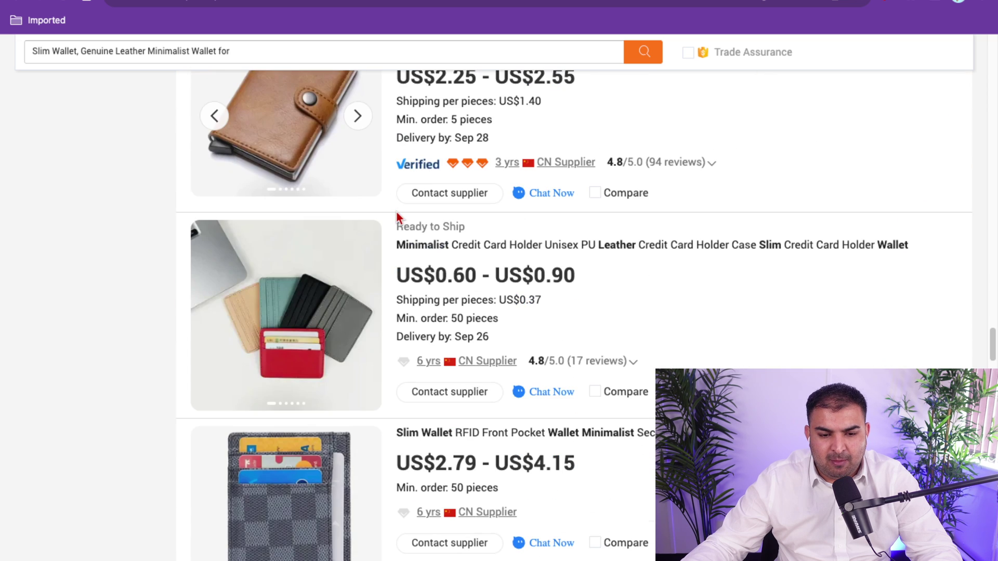
scroll(399, 216, down, 12)
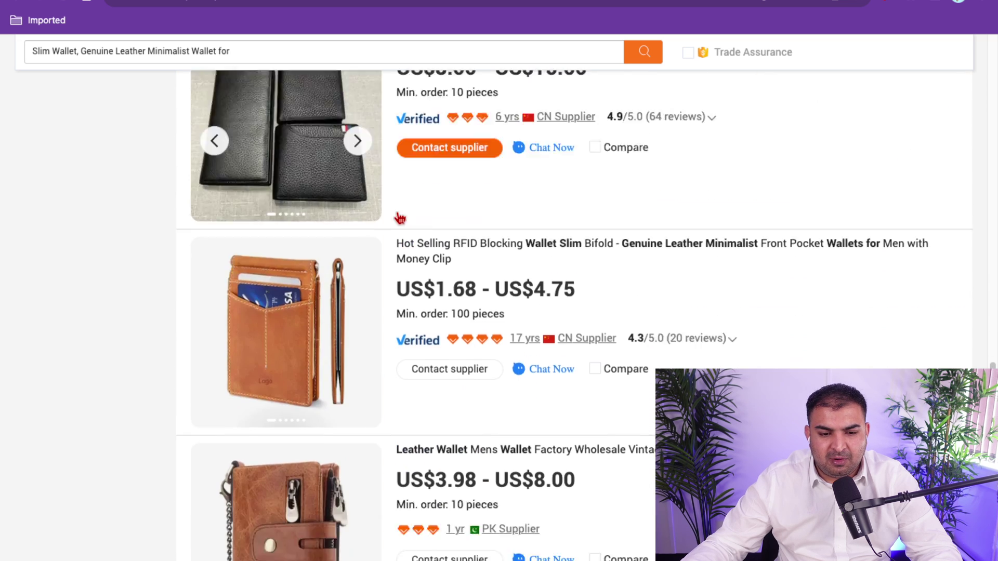
scroll(431, 210, down, 5)
scroll(501, 223, up, 2)
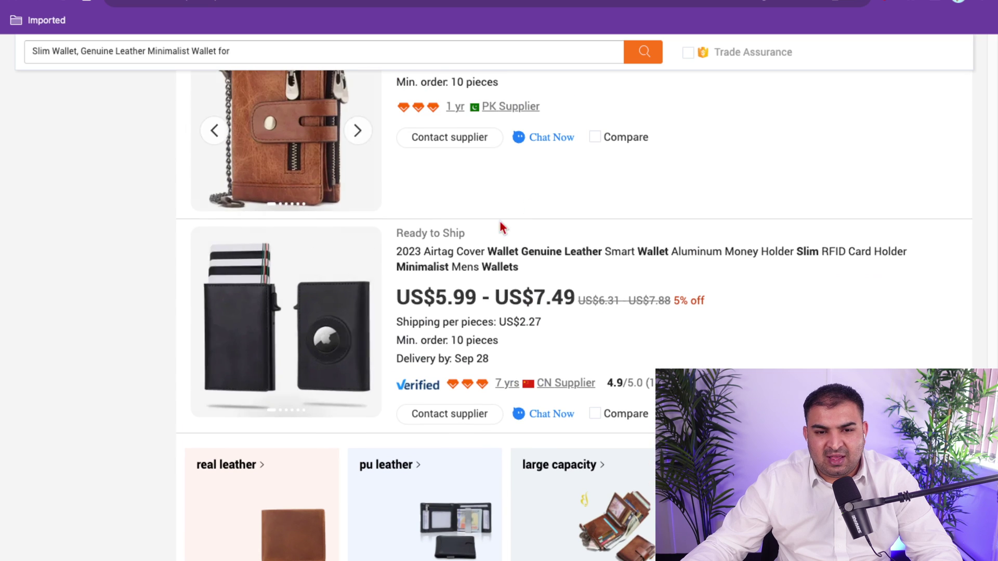
scroll(498, 264, down, 9)
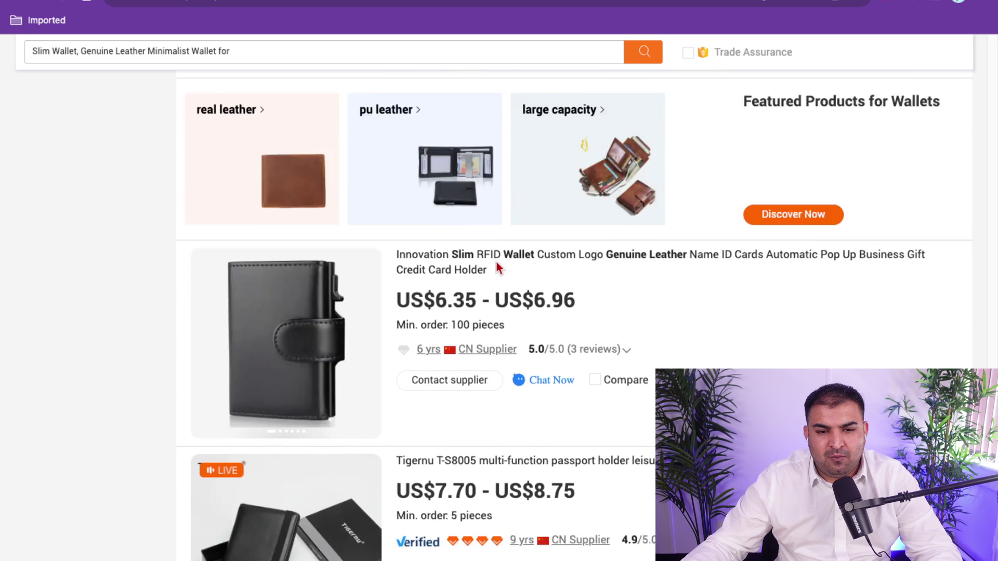
scroll(499, 265, down, 13)
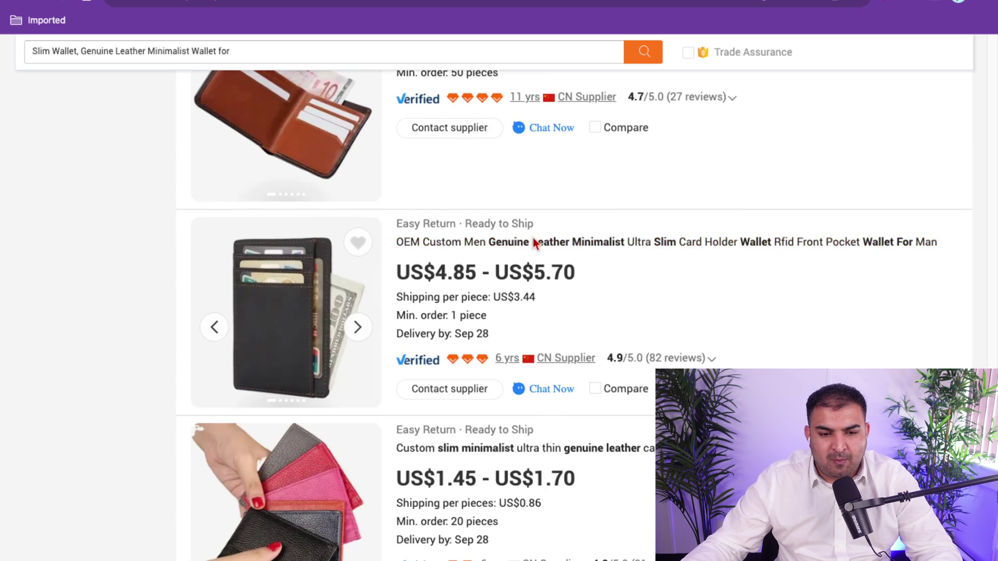
scroll(499, 253, down, 3)
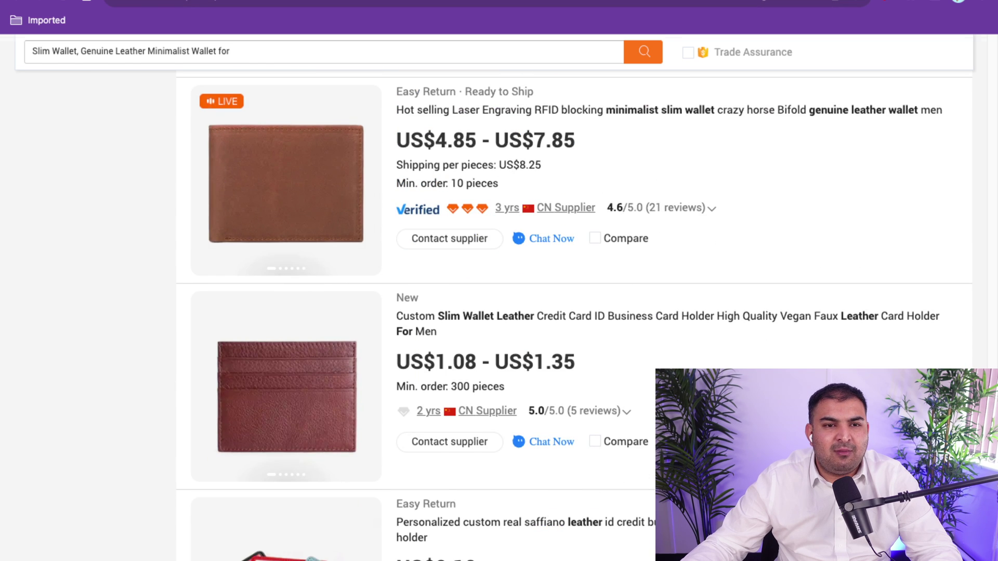
Step: Back on the competitor's eBay listing, select its £17.99 price
key(ctrl+Tab)
scroll(669, 354, down, 5)
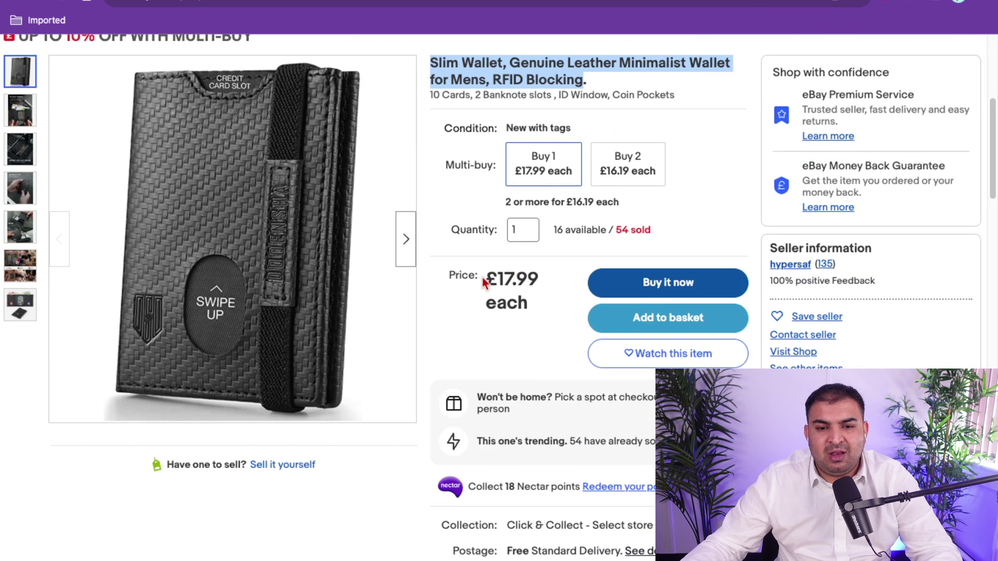
triple_click(484, 276)
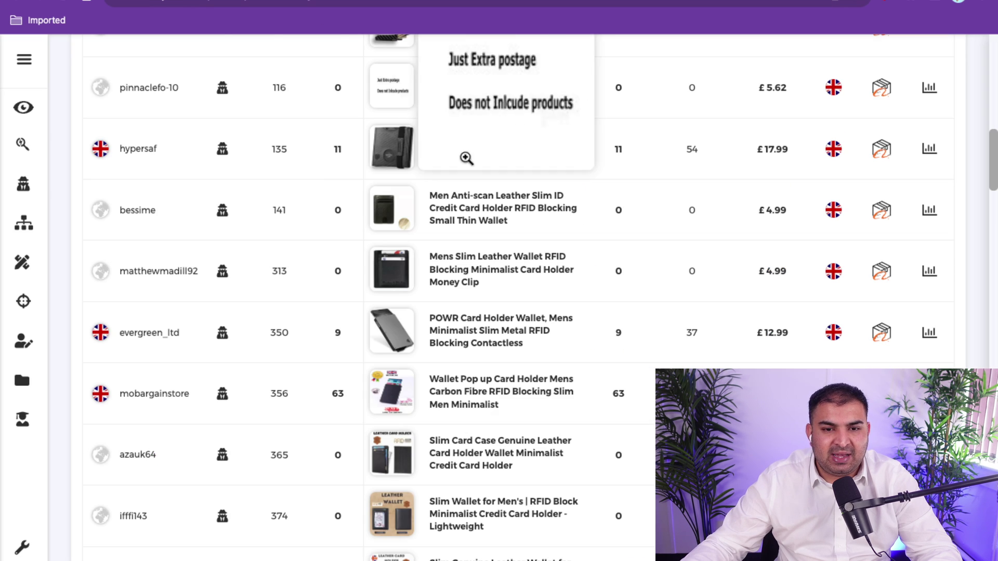
scroll(626, 280, down, 8)
Step: Open the £12.99 POWR Card Holder Wallet listing on eBay from the seller table
mouse_move(410, 294)
scroll(411, 294, up, 10)
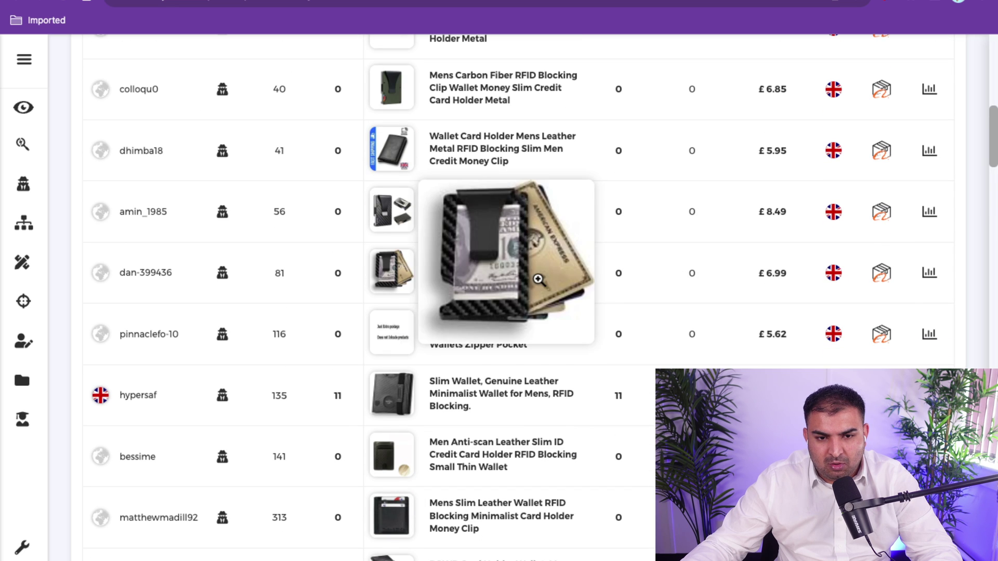
scroll(713, 329, down, 3)
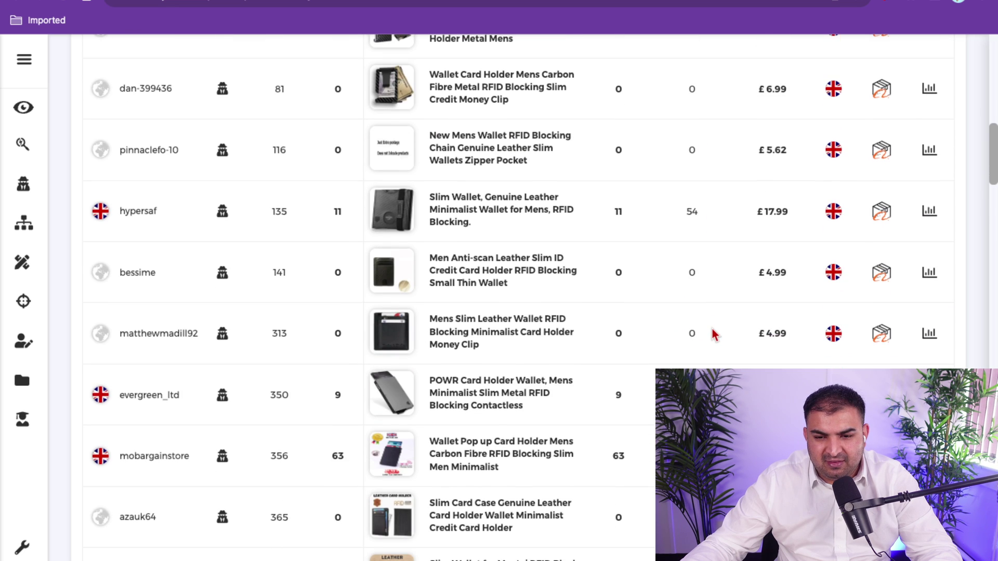
scroll(570, 341, down, 2)
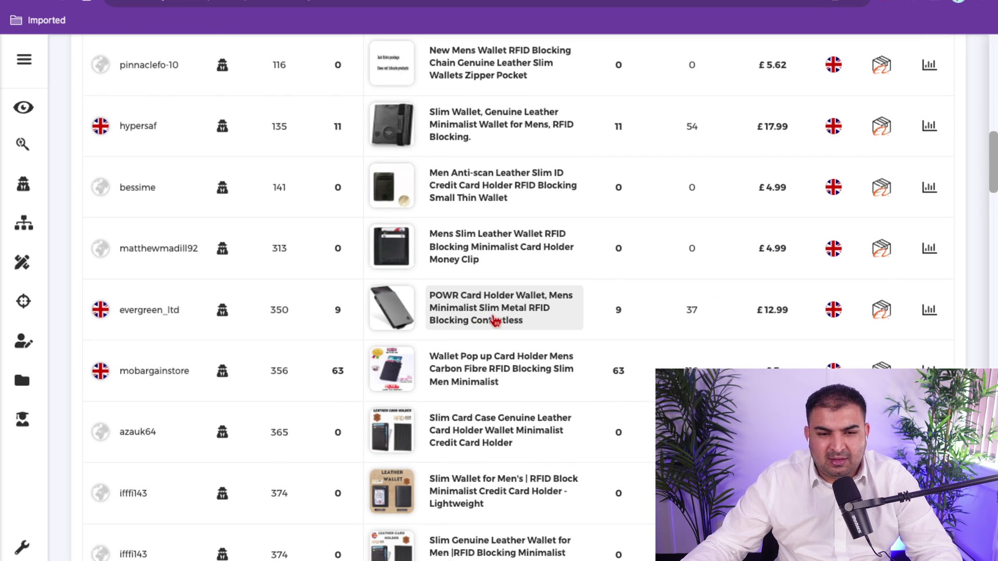
click(493, 321)
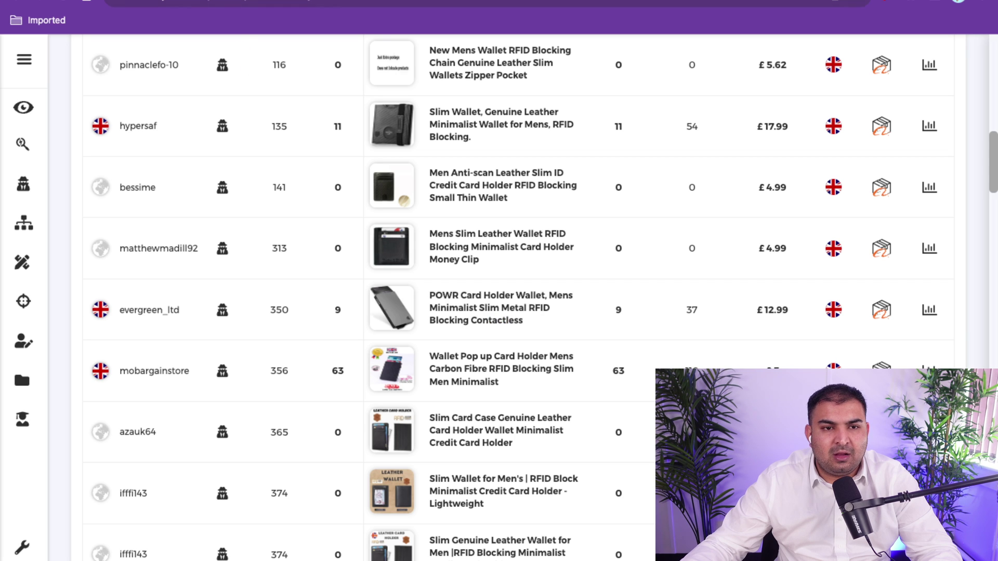
scroll(248, 332, down, 3)
scroll(248, 332, up, 3)
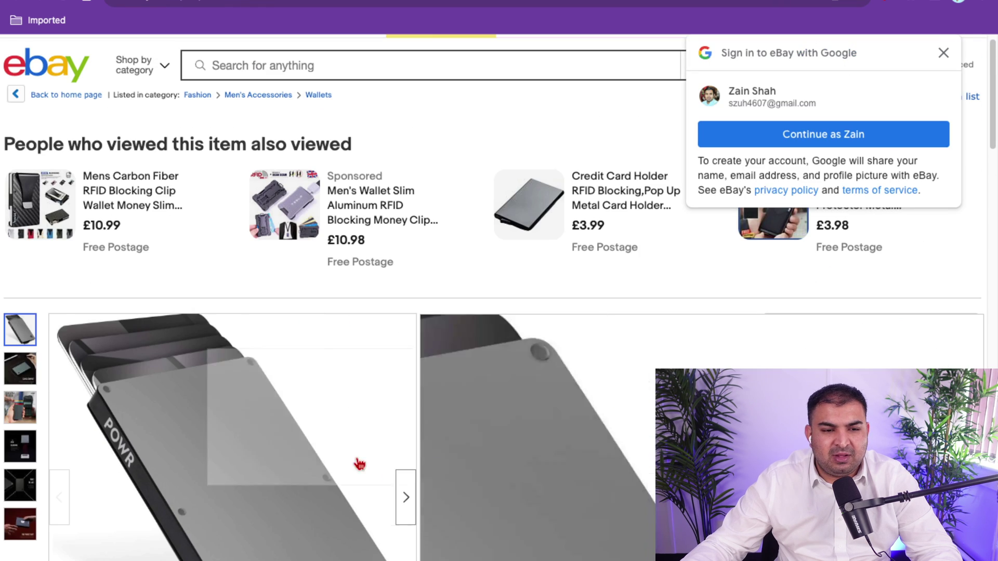
Step: Check the POWR listing's 38 sold and 2 available, then return to ZIK Analytics
scroll(369, 425, down, 4)
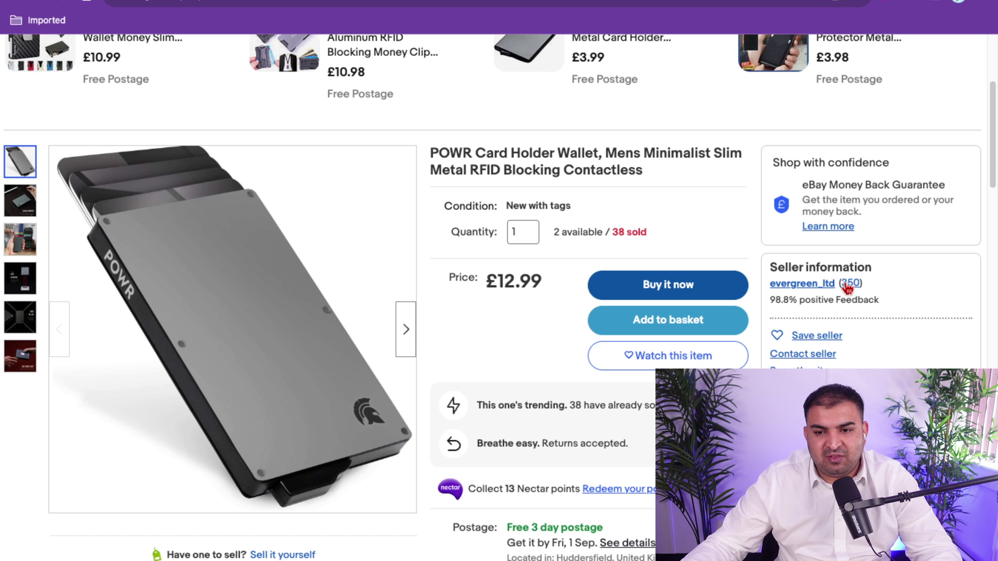
key(ctrl+Tab)
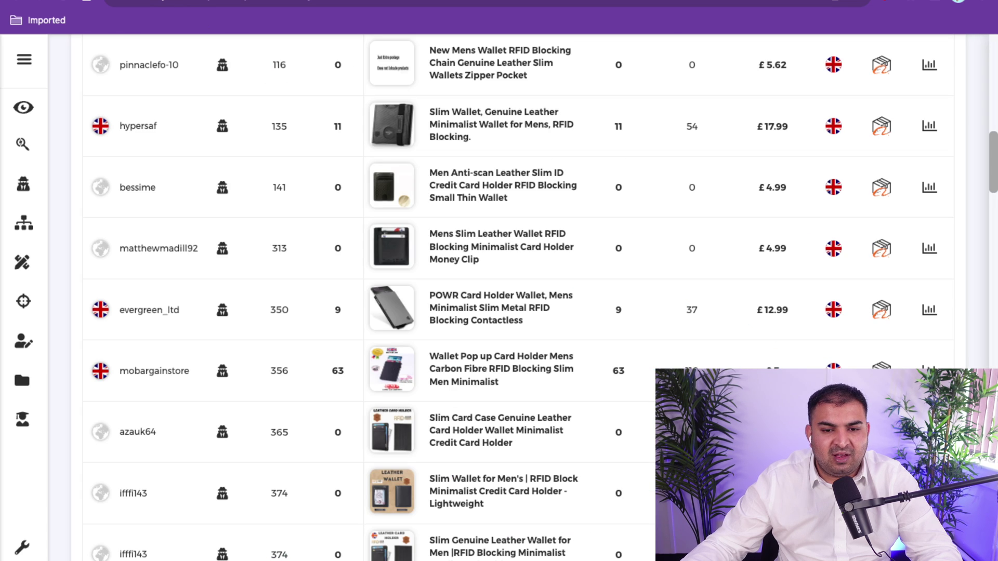
Step: Browse the POWR wallet's Alibaba matches, led by a $3.5 pop-up card holder with $7.63 profit
click(882, 311)
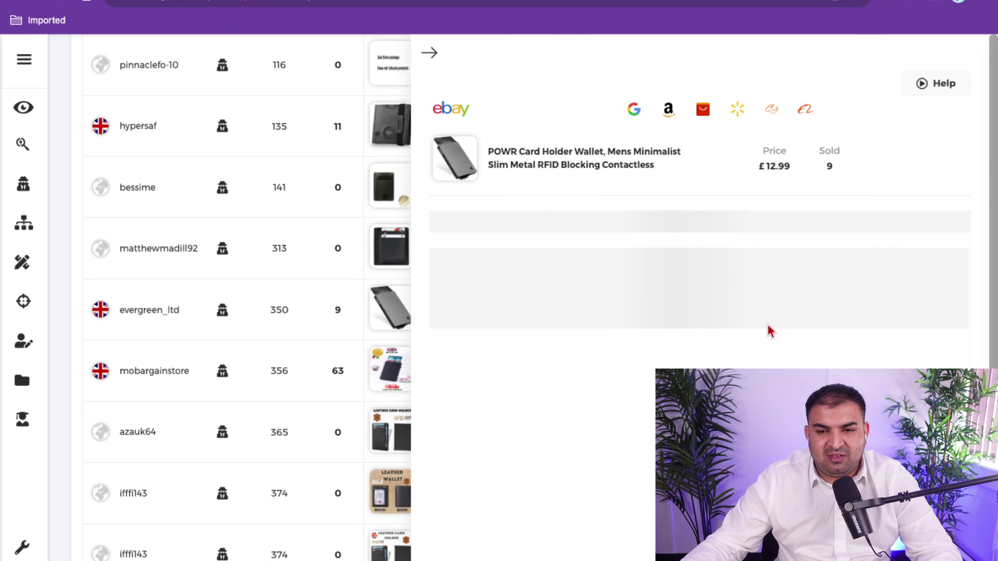
scroll(767, 320, down, 1)
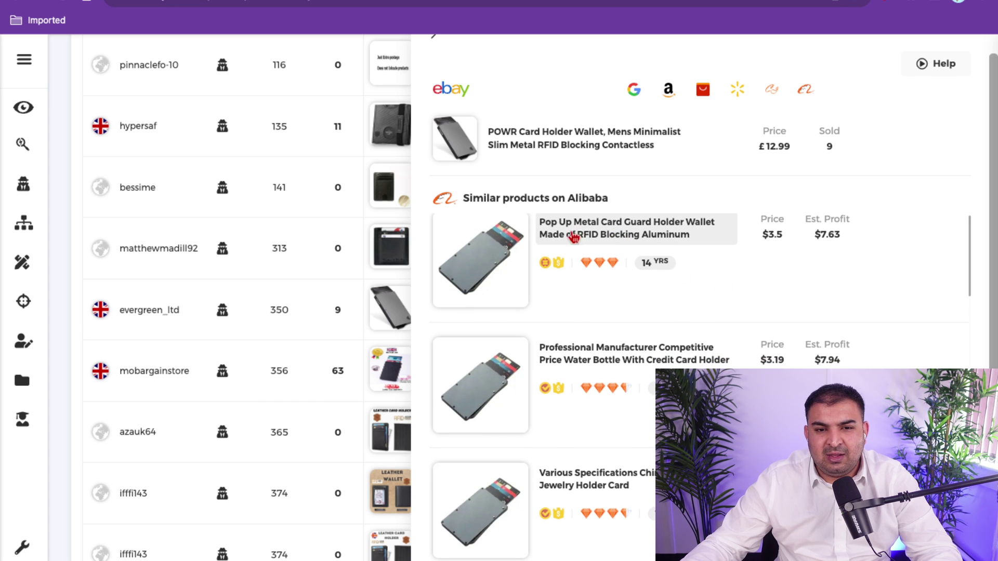
scroll(574, 249, down, 2)
scroll(575, 291, up, 3)
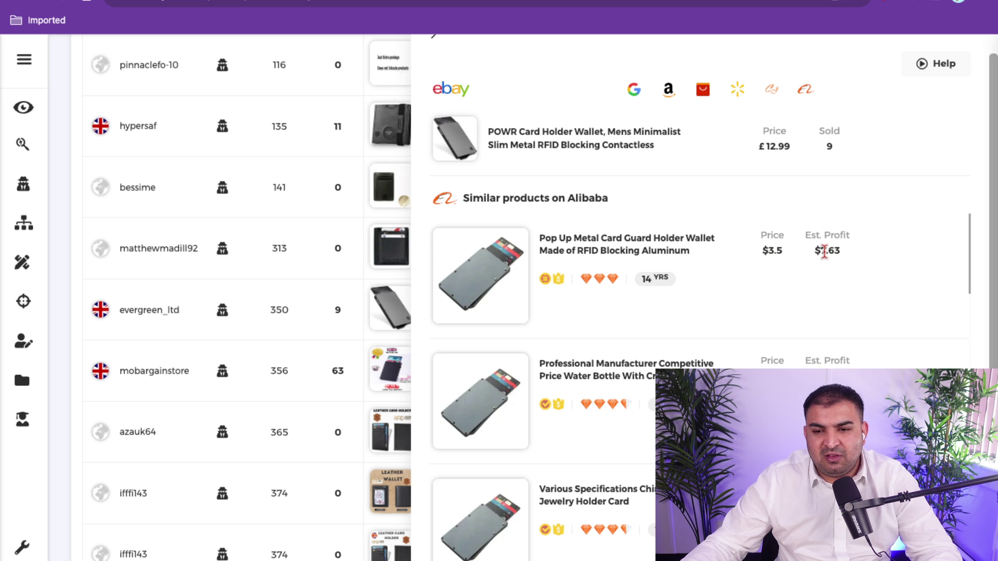
scroll(827, 254, down, 5)
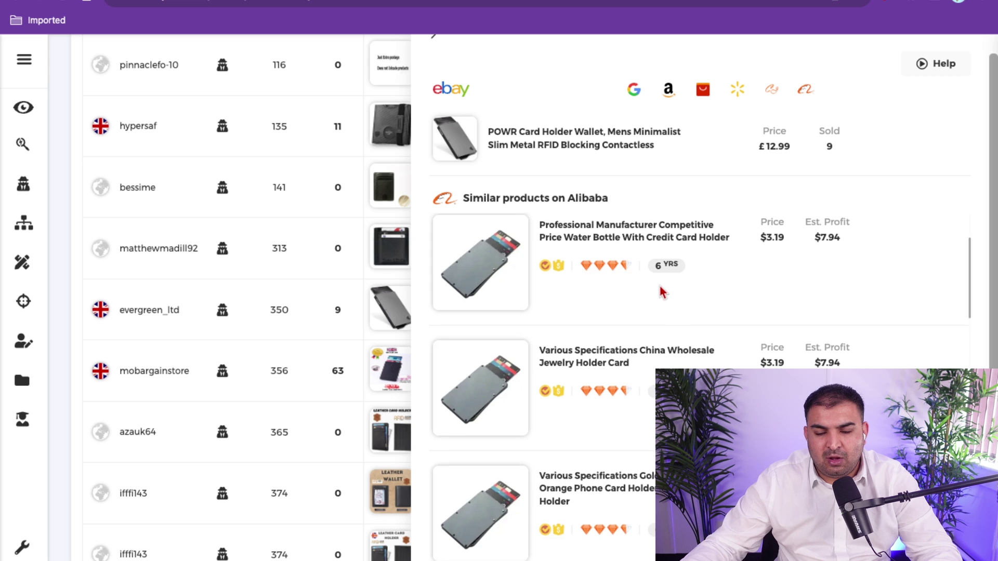
scroll(585, 345, down, 8)
scroll(581, 344, up, 10)
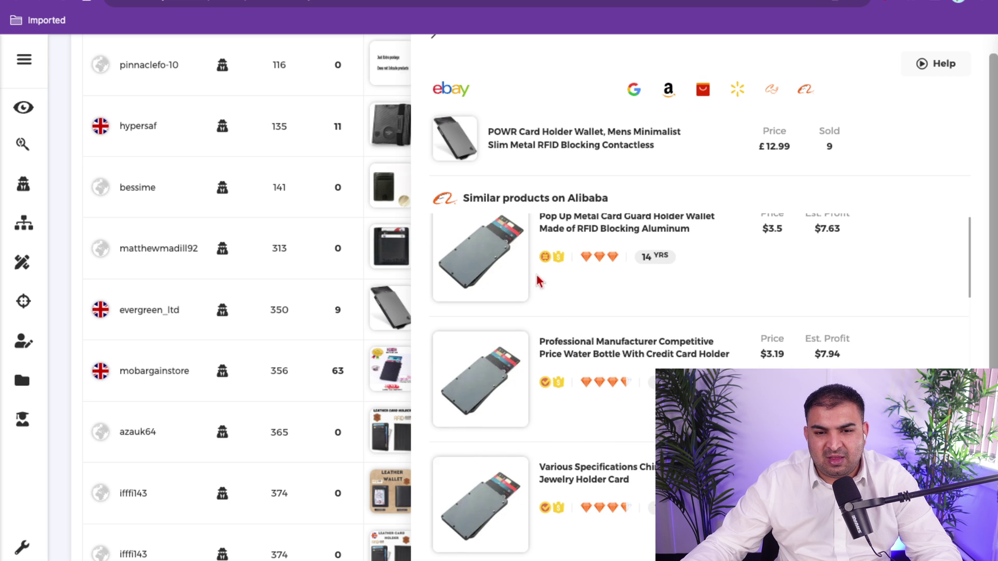
scroll(654, 238, down, 2)
scroll(602, 247, up, 3)
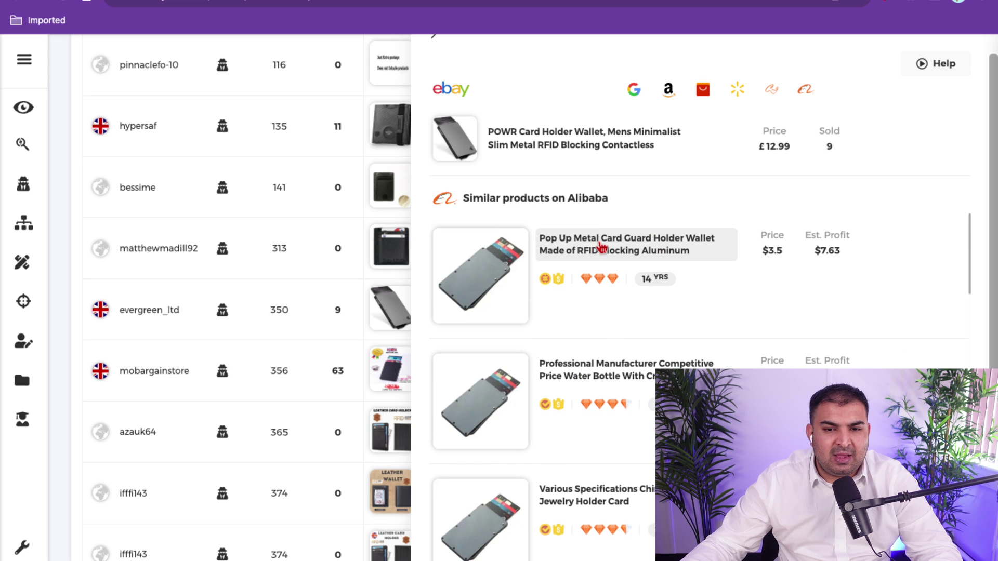